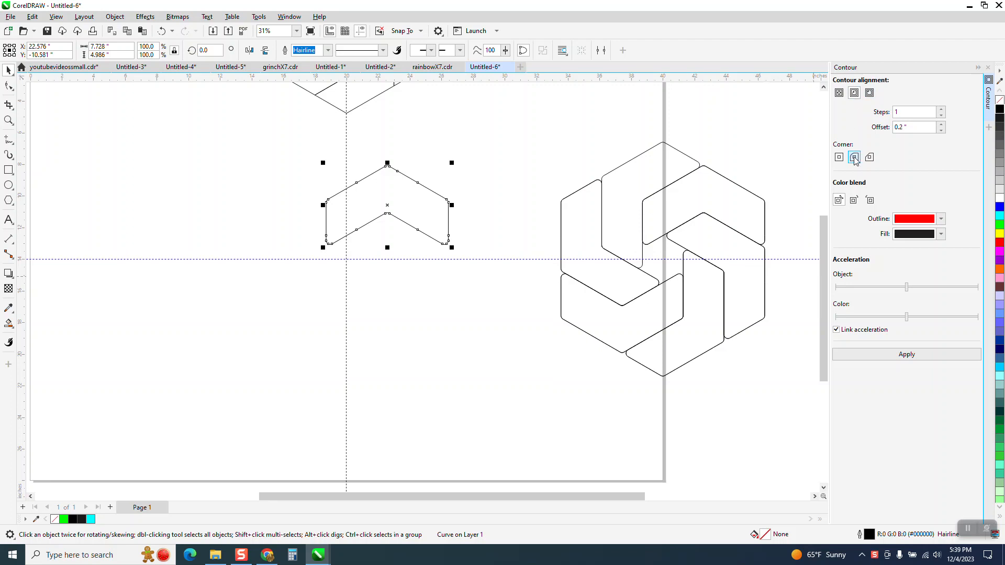
Replace the black chevron with its one-step 0.2" inside contour, separated from the original outline
click(891, 355)
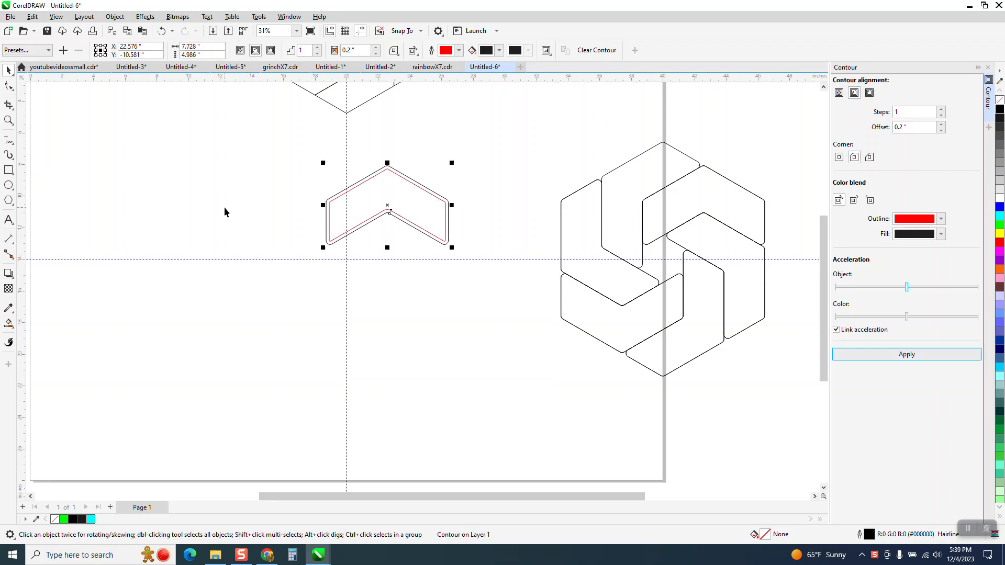
click(115, 16)
click(181, 258)
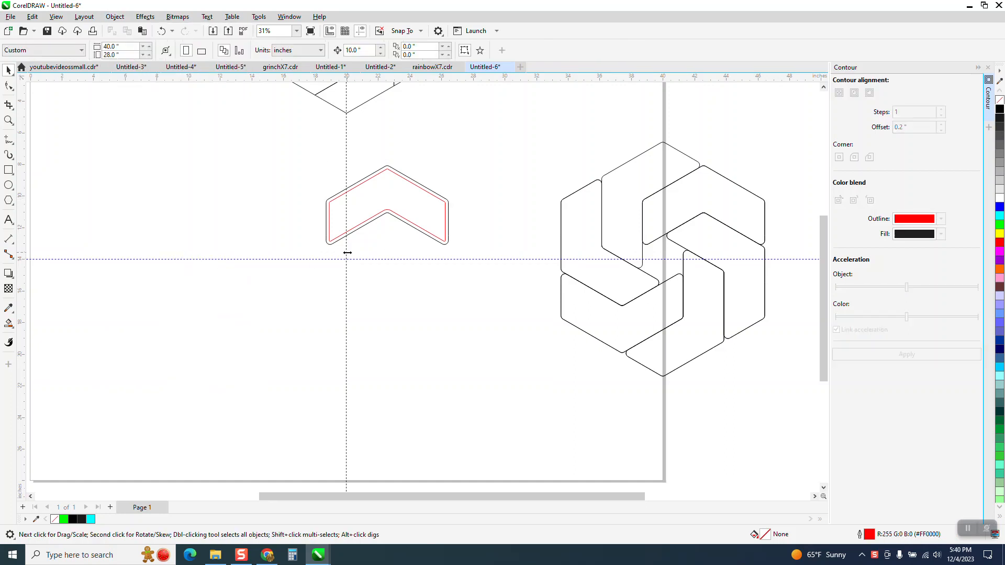
click(328, 243)
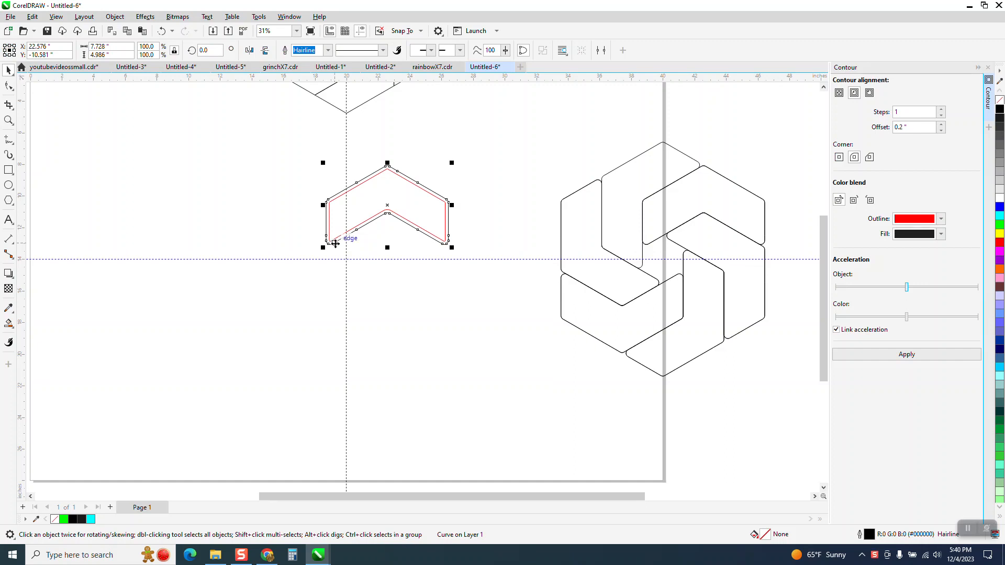
key(Delete)
Rotate copies of the red chevron in 60° increments around the guideline intersection to form a six-piece hexagon
click(402, 219)
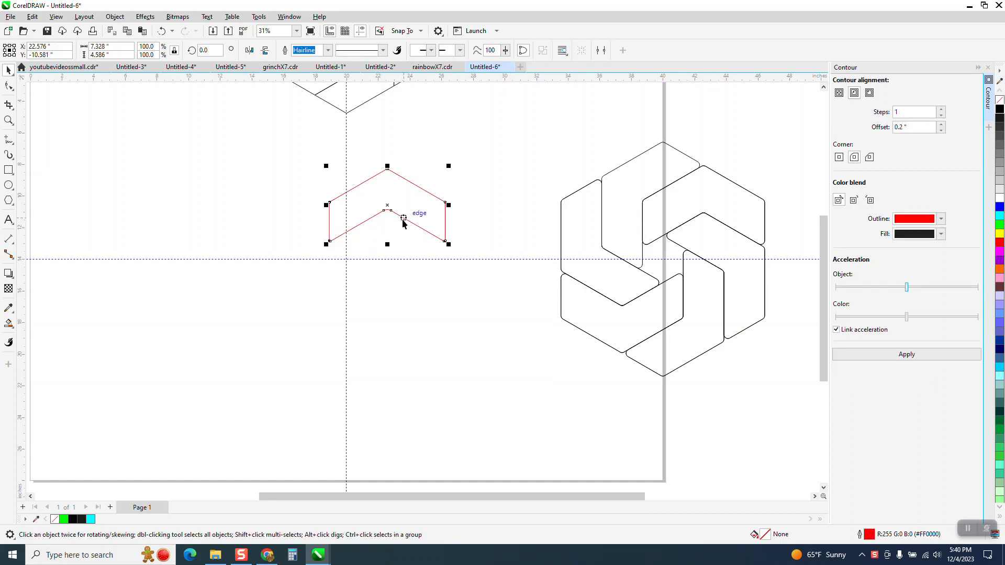
click(390, 210)
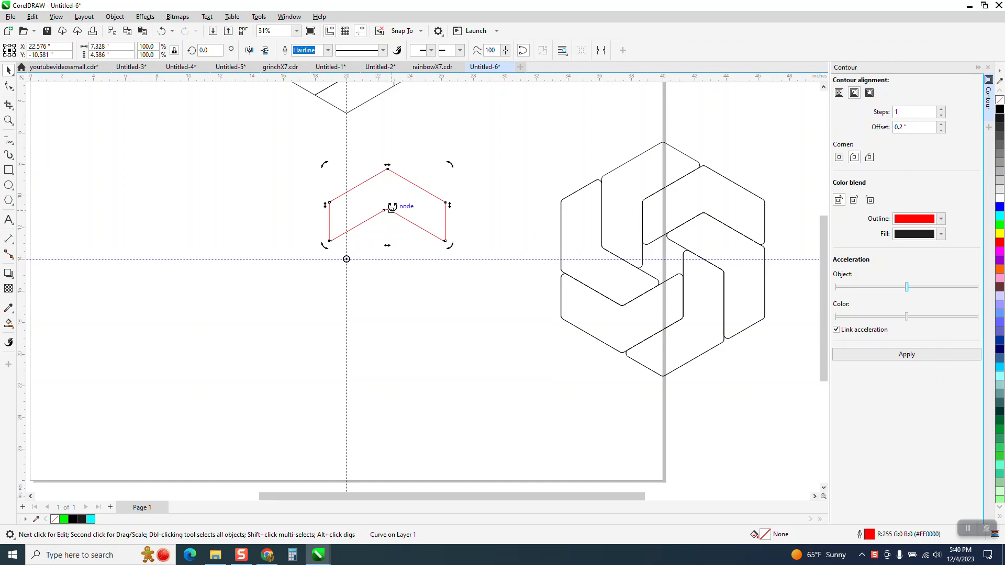
drag(218, 51, 144, 60)
text(60)
key(Return)
key(ctrl+r)
key(ctrl+r)
key(ctrl+r)
key(ctrl+r)
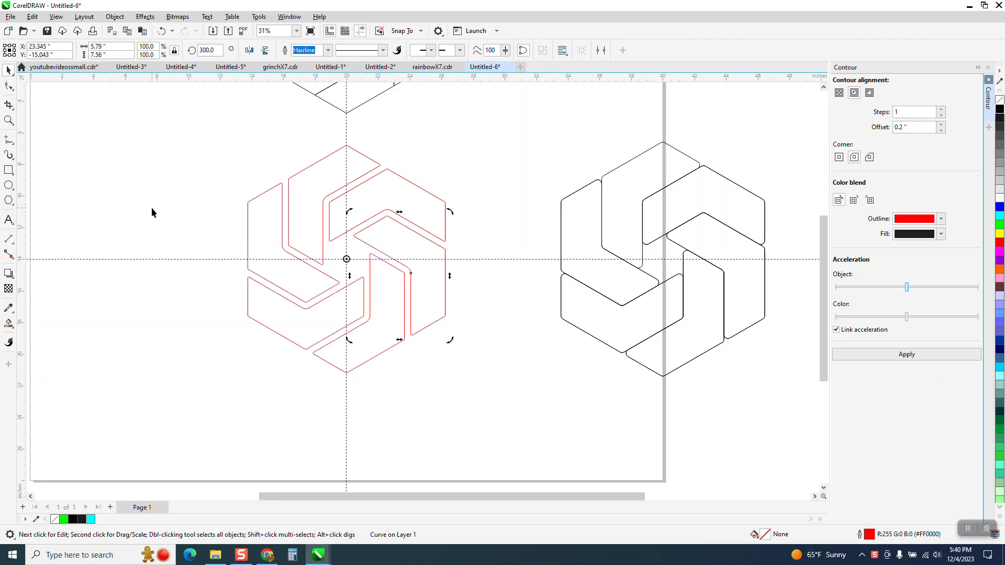
click(152, 208)
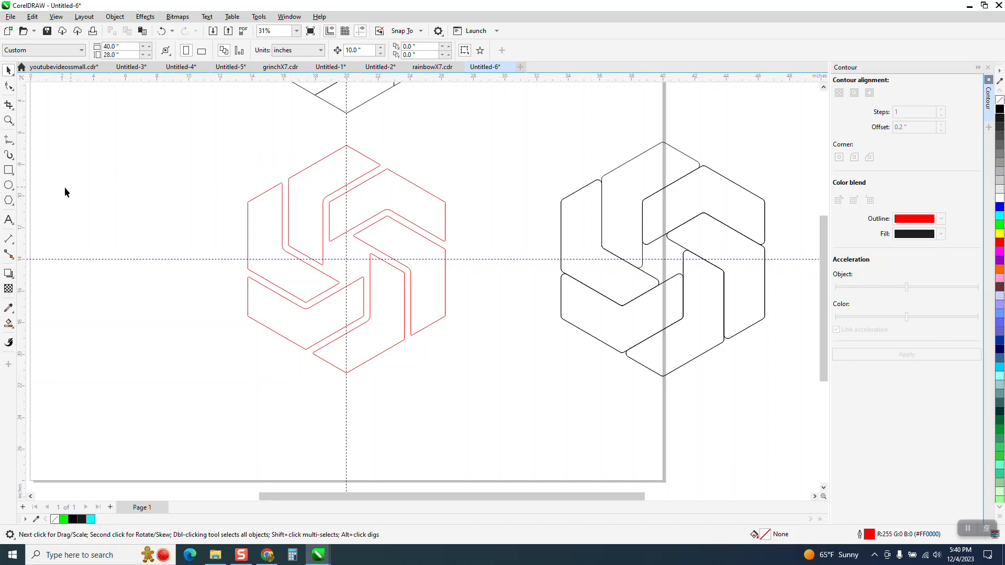
Smart Fill all six pieces of the red-outlined hexagon with cyan and hide the guidelines
click(8, 323)
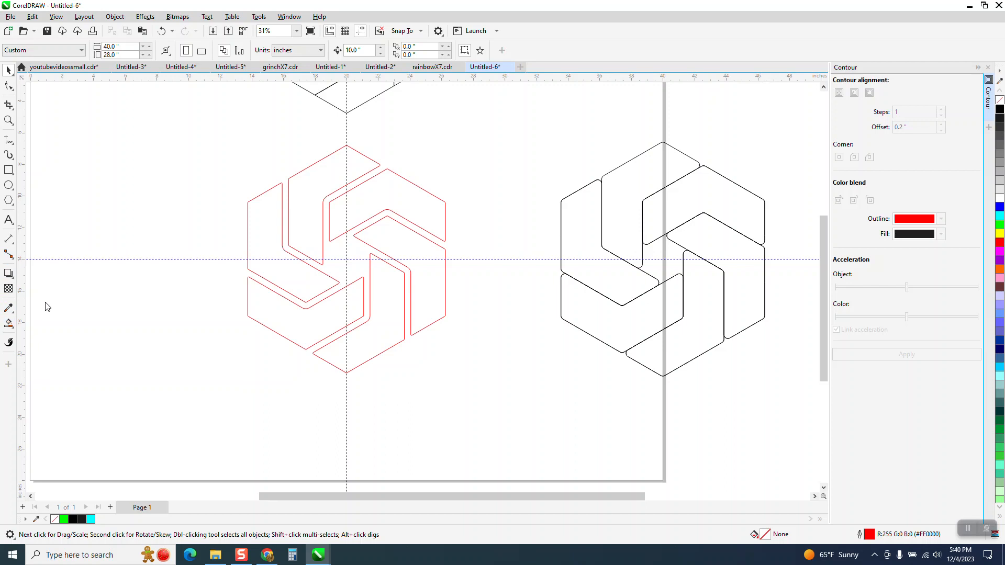
click(401, 205)
click(354, 172)
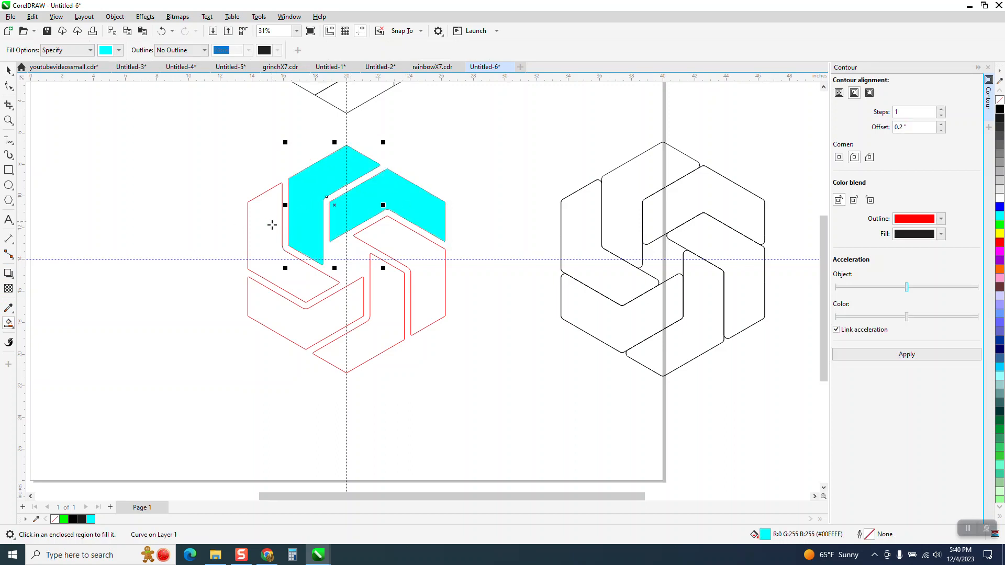
click(272, 225)
click(307, 316)
click(387, 318)
click(440, 299)
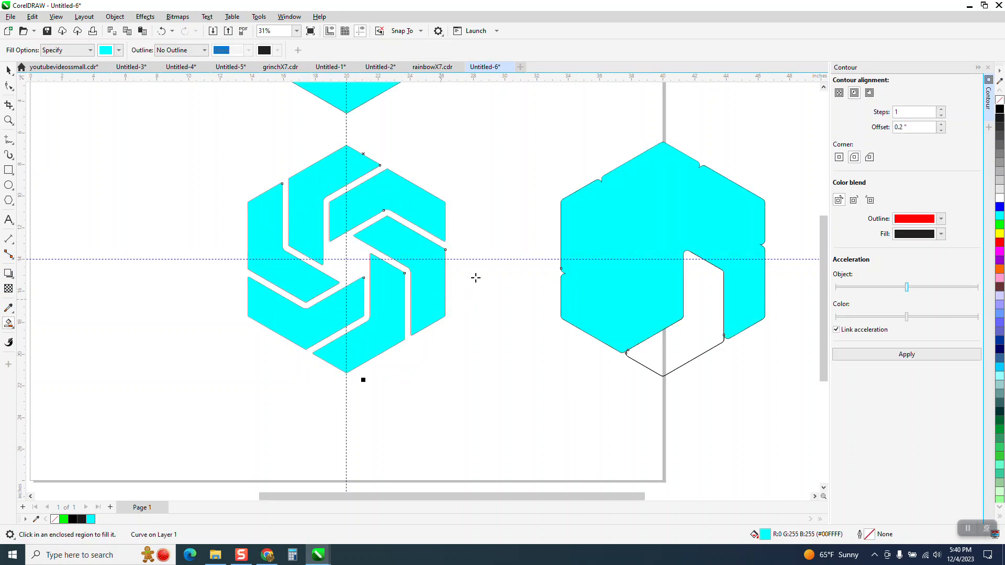
click(161, 32)
click(421, 279)
click(360, 30)
Place a black-filled rectangle about 14.9 by 15.5 inches behind the cyan hexagon, at the back of the page
click(8, 172)
drag(233, 133, 469, 376)
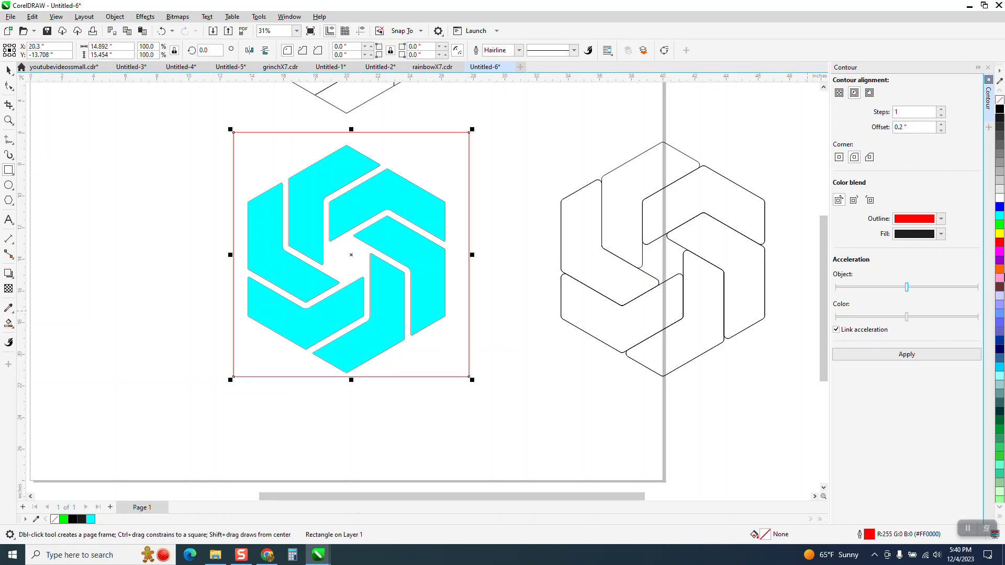
click(999, 109)
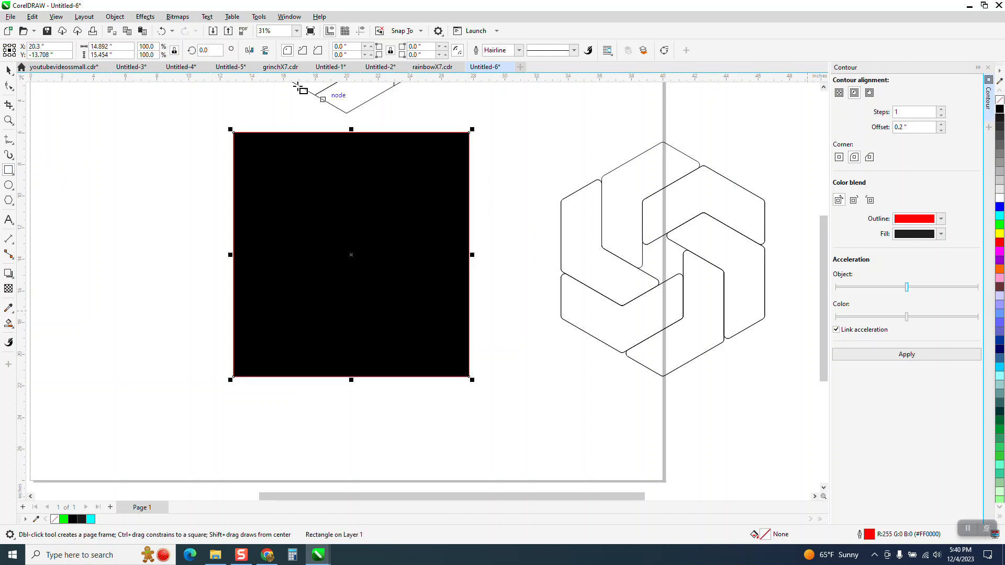
click(115, 17)
mouse_move(128, 184)
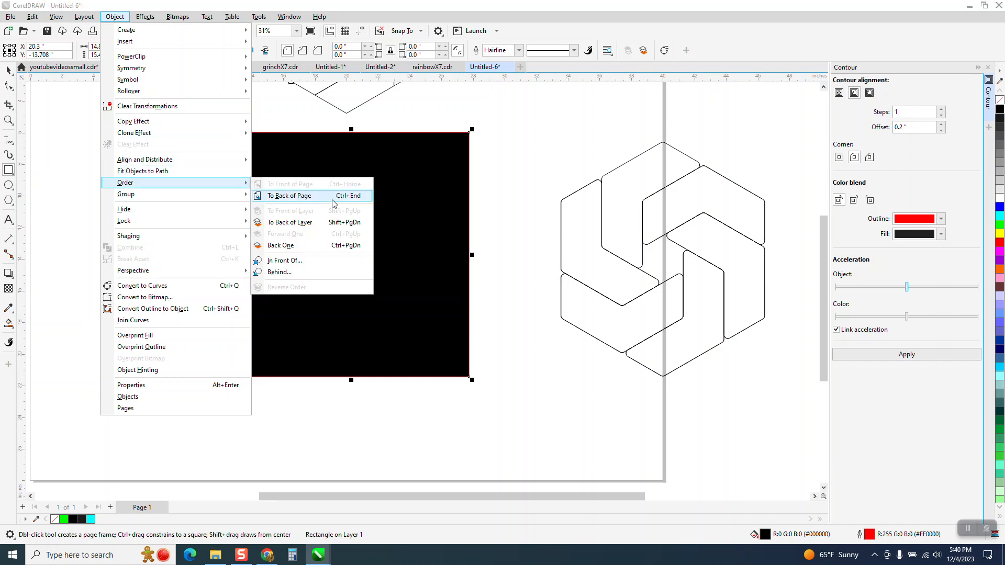
click(303, 197)
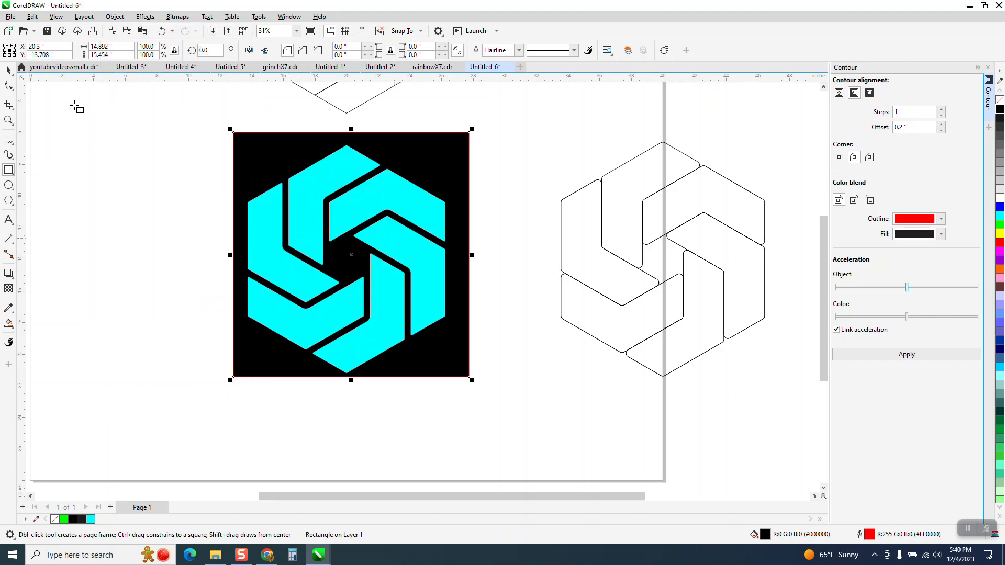
Delete the black rectangle behind the cyan hexagon
click(8, 69)
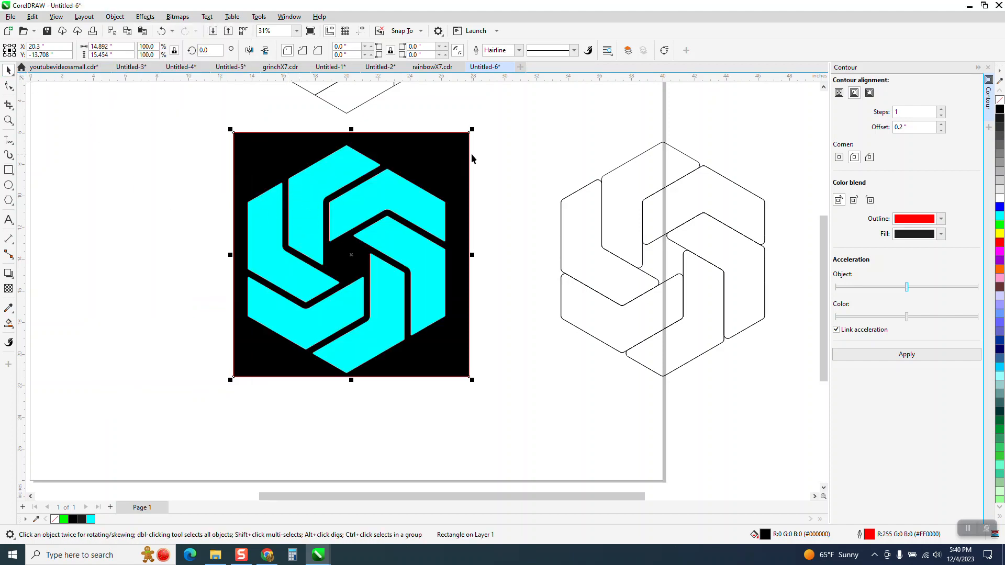
click(453, 159)
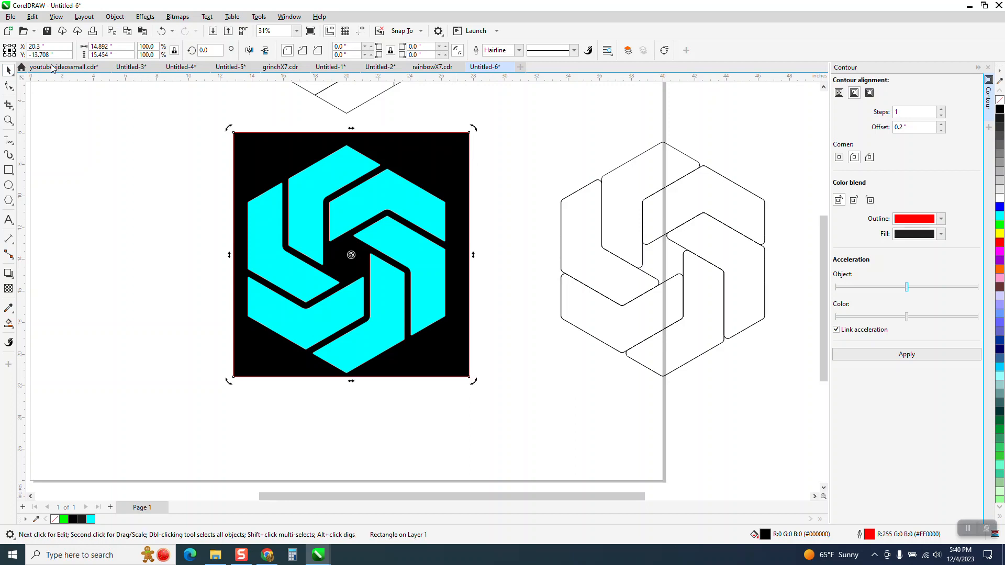
key(Delete)
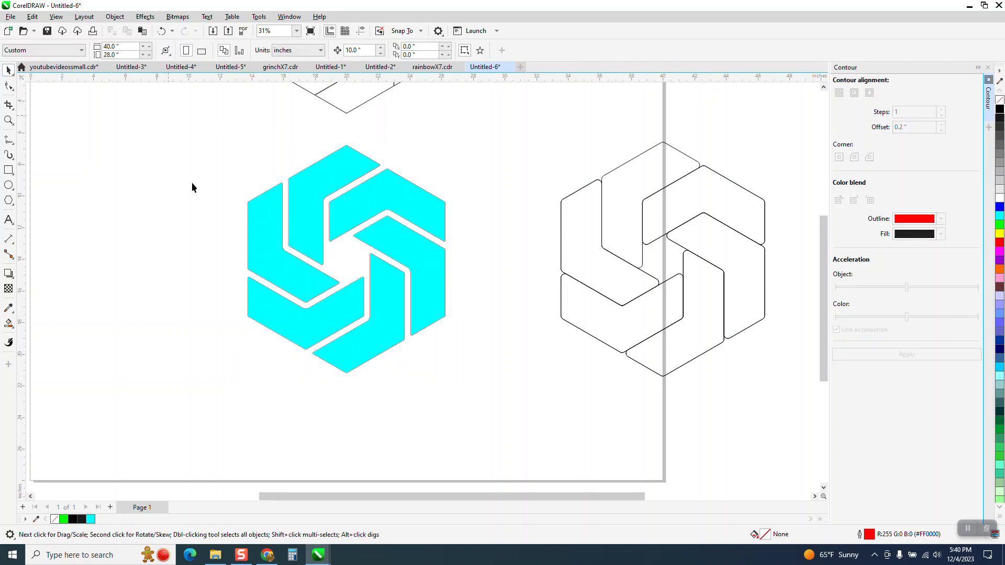
Move all the cyan hexagon's pieces 20 inches left, centering them on the page's left edge
drag(500, 389, 503, 390)
key(Left)
key(Left)
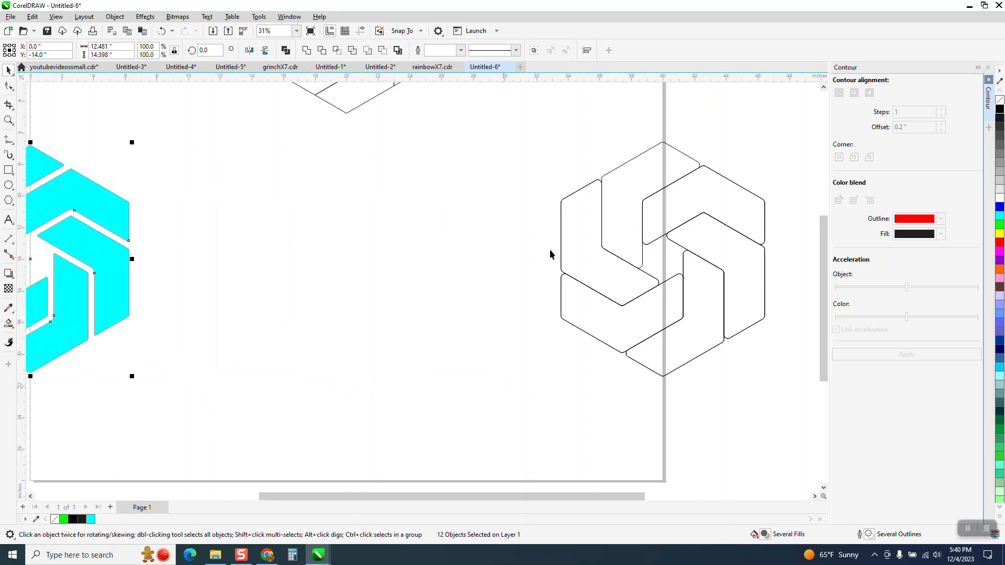
Move the black outline hexagon 20 inches left onto the page's vertical centerline and group its pieces
drag(776, 403, 786, 412)
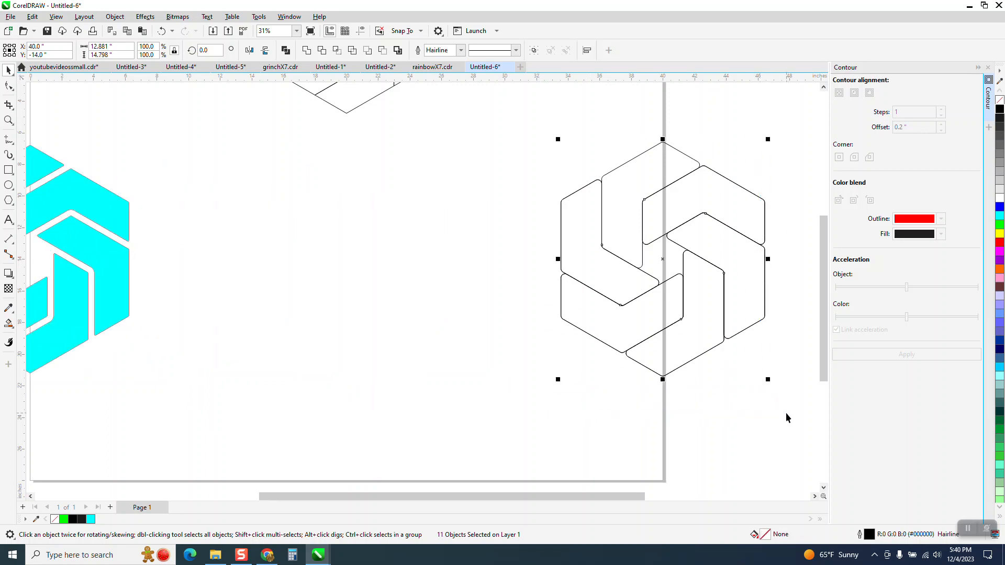
key(Left)
key(Left)
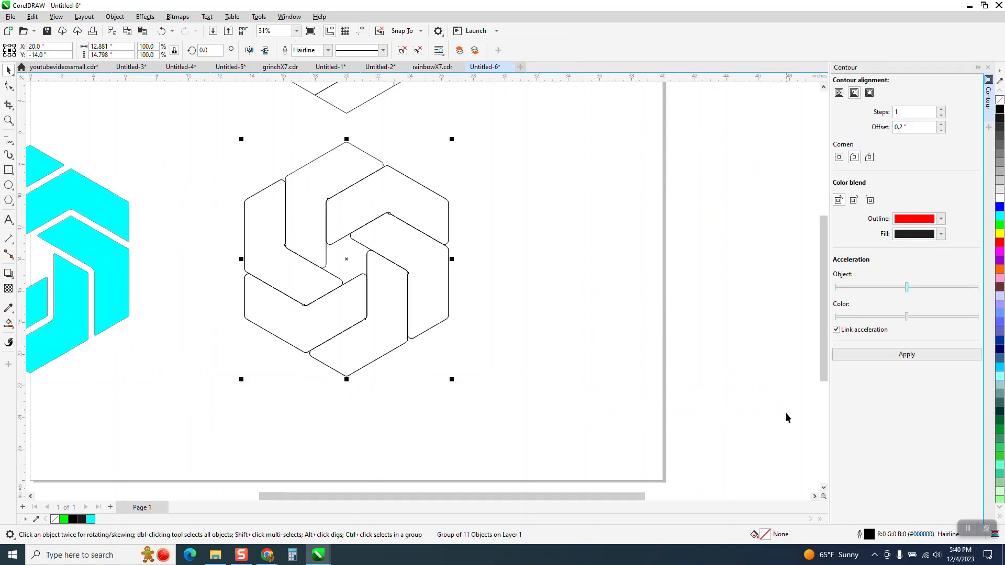
Ungroup the black outline hexagon
click(56, 18)
mouse_move(114, 17)
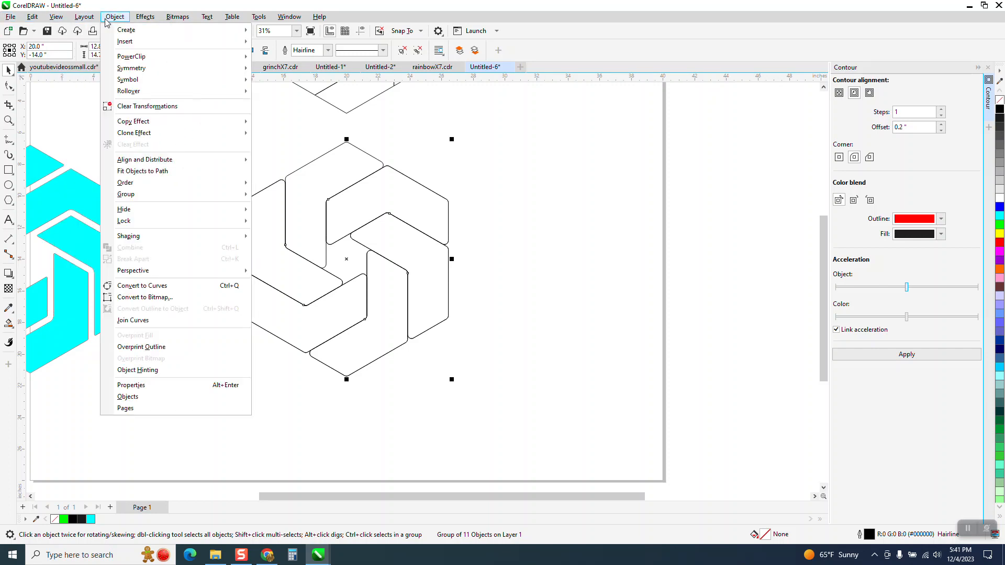
mouse_move(128, 194)
click(272, 205)
Delete the upper-left, left and lower-left pieces of the black outline hexagon, including their duplicates
click(254, 157)
key(Delete)
click(283, 231)
key(Delete)
click(303, 308)
key(Delete)
click(304, 293)
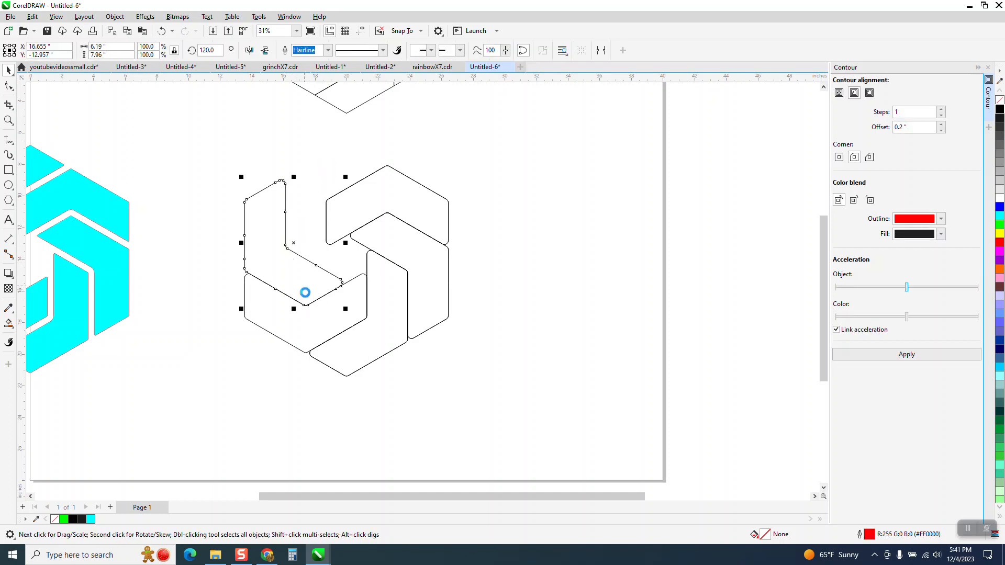
key(Delete)
click(309, 307)
key(Delete)
Delete the bottom and right pieces with their duplicates, keeping only the top chevron
click(393, 348)
key(F10)
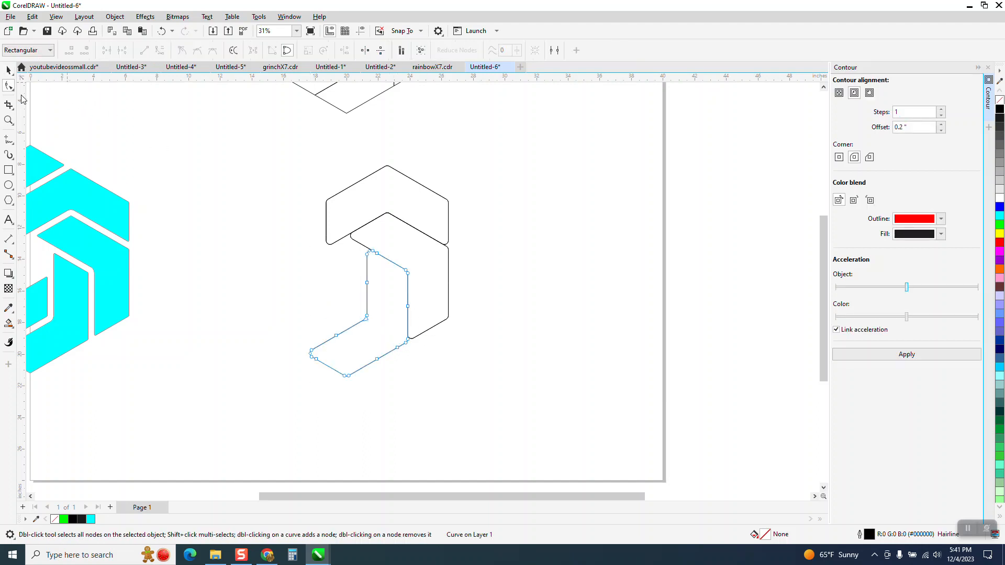
click(9, 69)
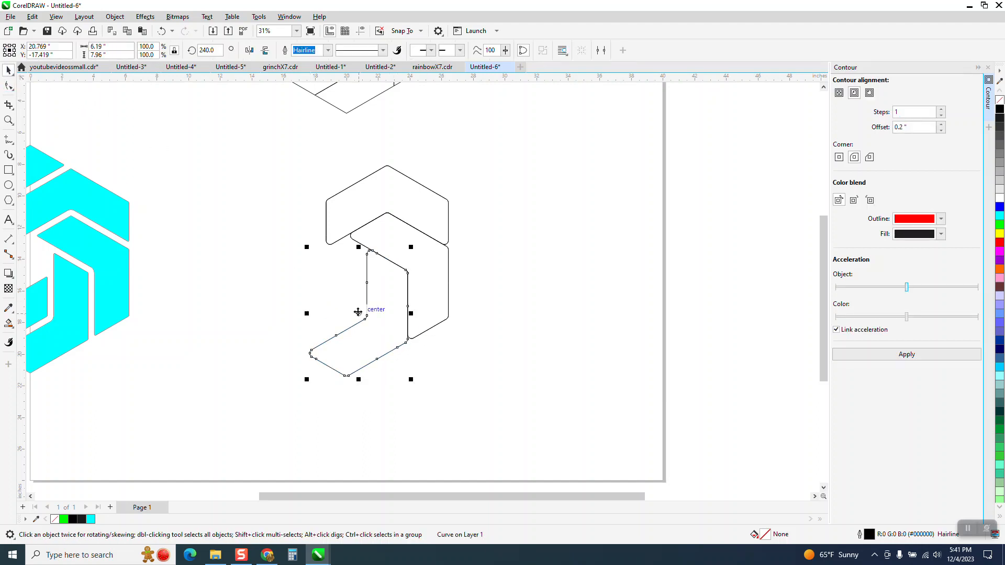
key(Delete)
click(416, 295)
key(Delete)
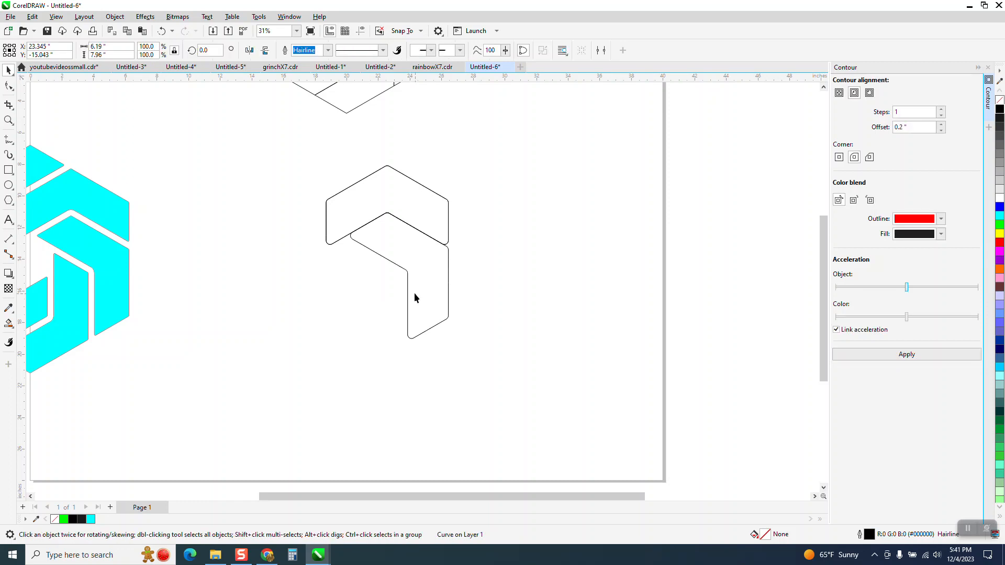
click(412, 280)
key(Delete)
click(403, 207)
key(Delete)
click(161, 31)
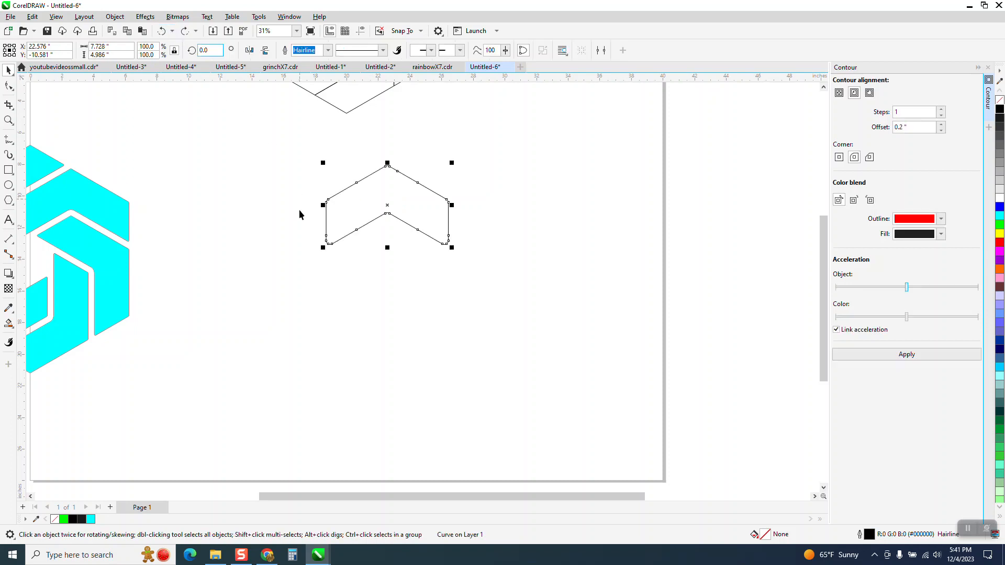
Smart Fill the remaining chevron with cyan
scroll(321, 314, down, 2)
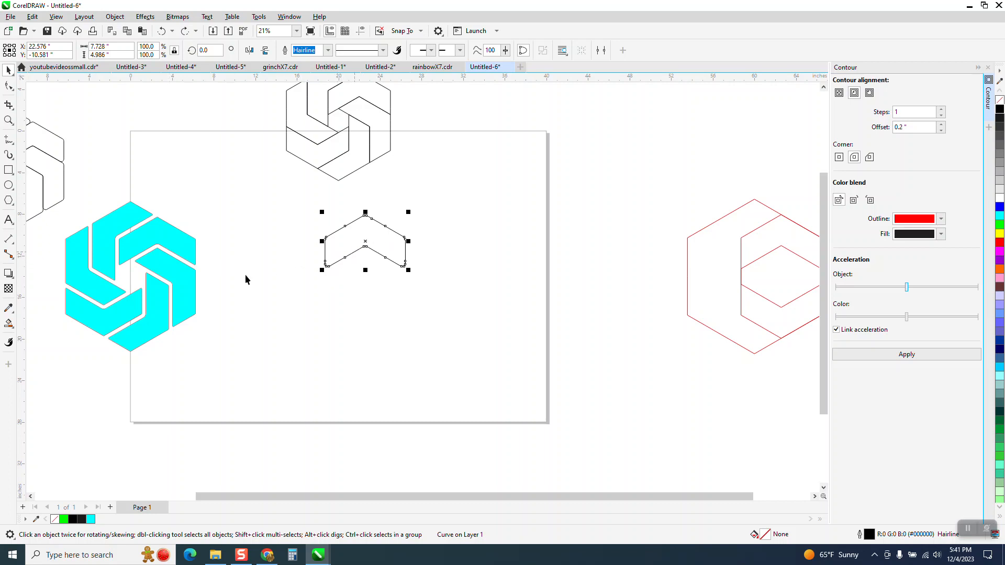
click(9, 324)
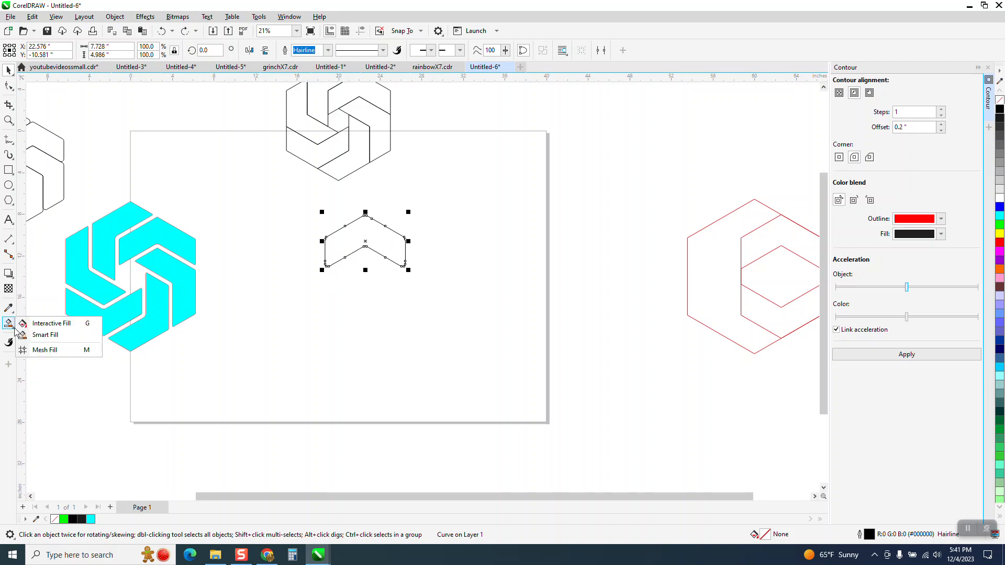
click(44, 335)
click(367, 232)
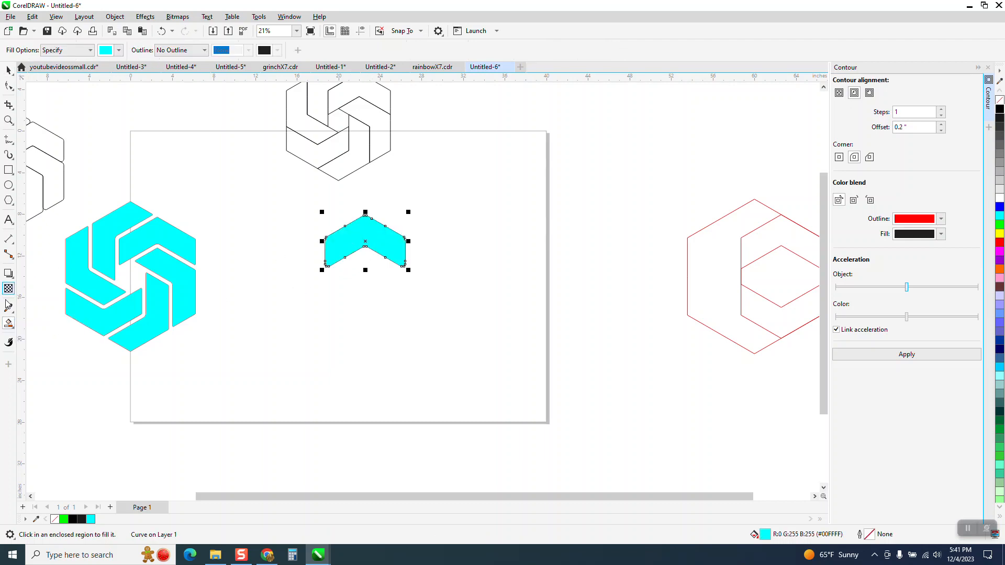
Give the chevron a diagonal linear fountain fill from blue at its upper right to black at its lower left
click(9, 324)
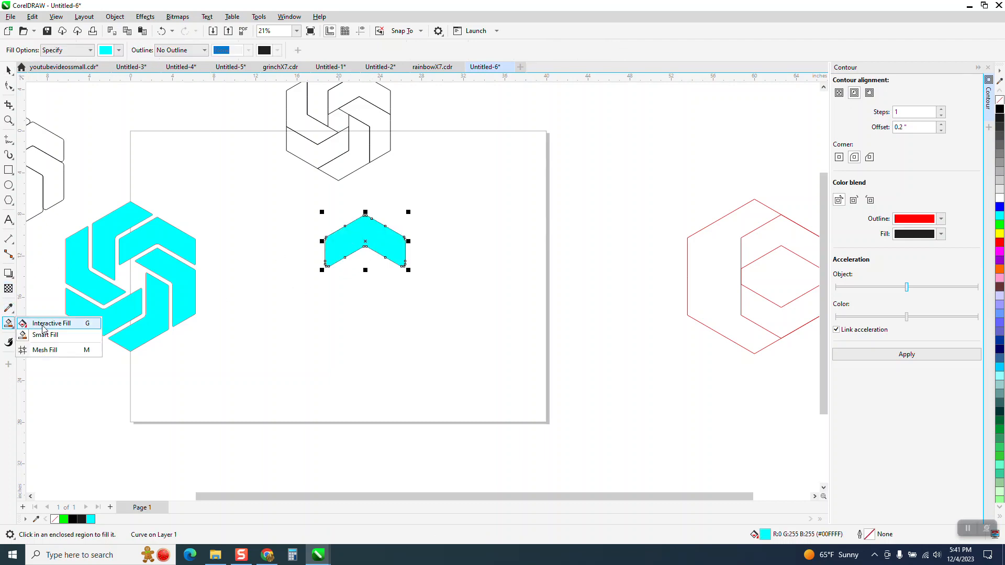
click(47, 323)
drag(390, 230, 300, 270)
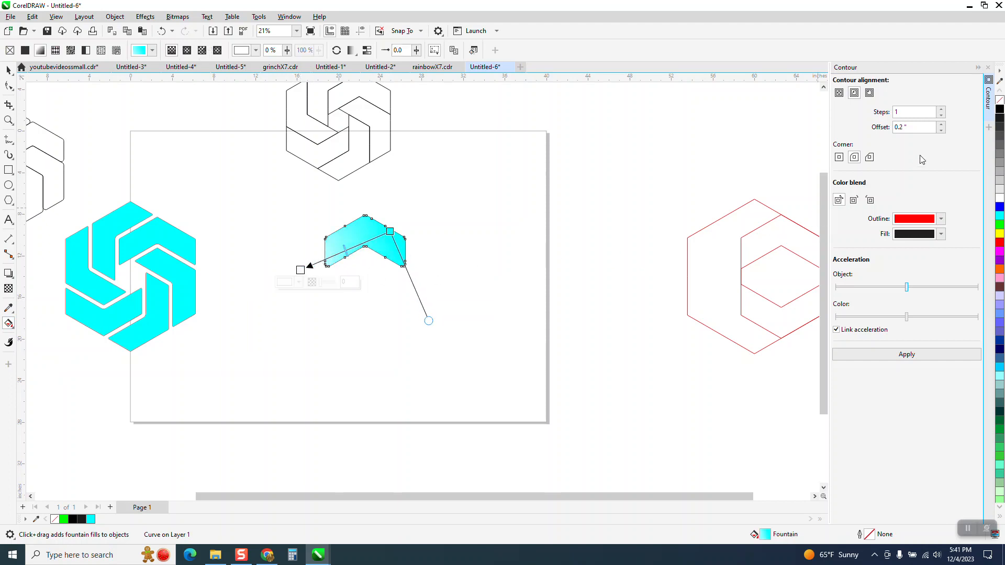
drag(297, 268, 301, 271)
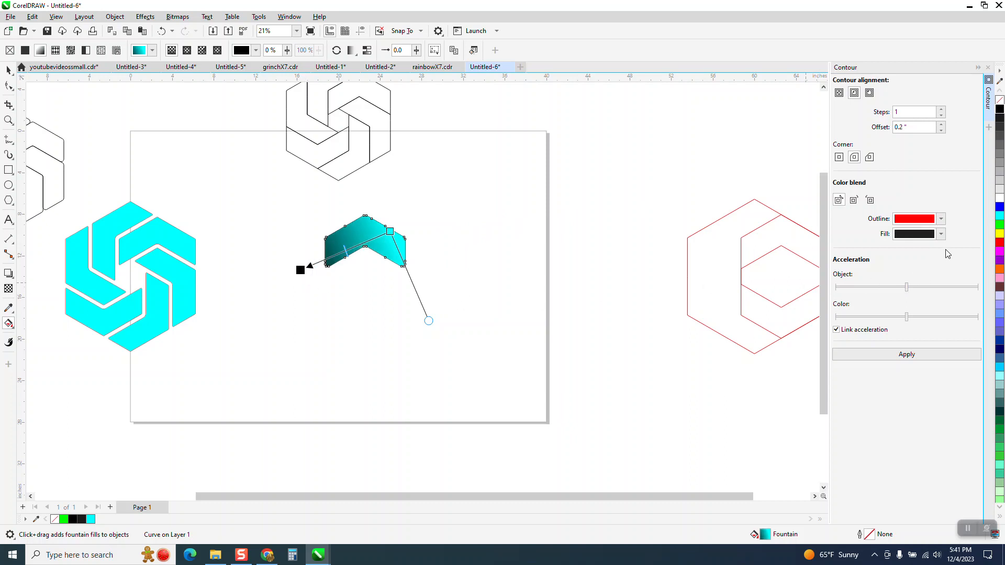
drag(1001, 209, 396, 235)
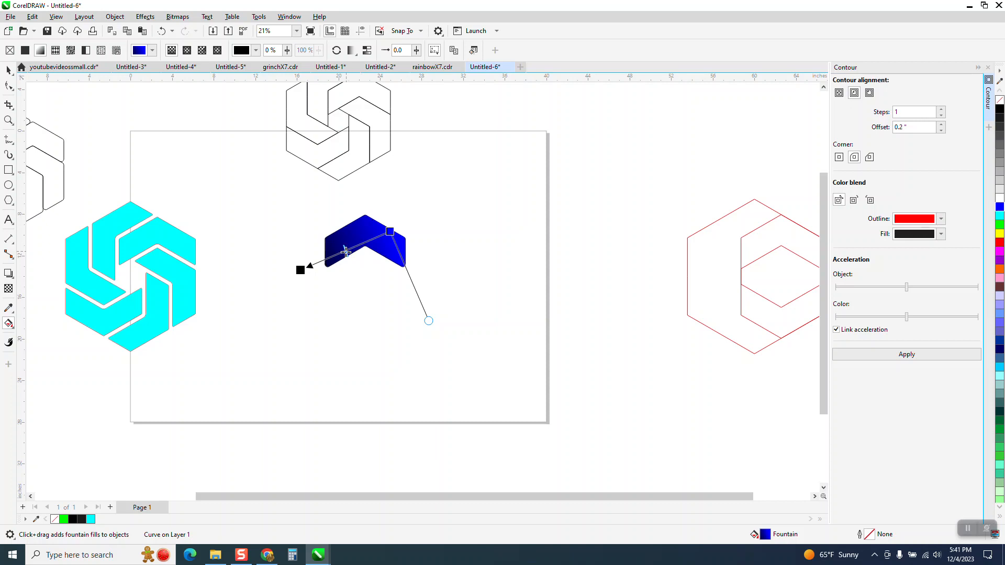
Stretch the fountain fill's endpoints beyond the chevron and add a blue color node near its blue end
click(300, 269)
drag(300, 270, 413, 226)
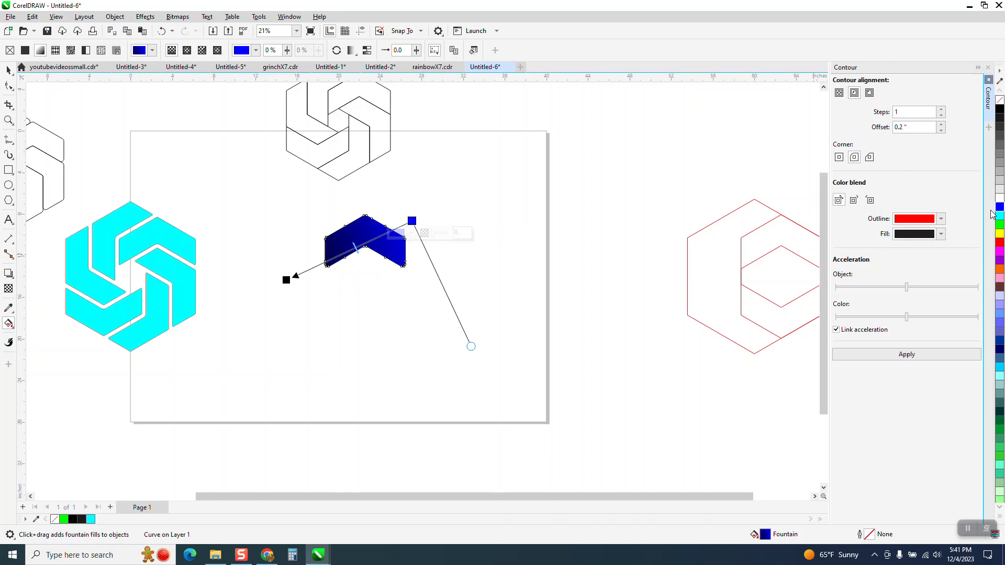
click(388, 232)
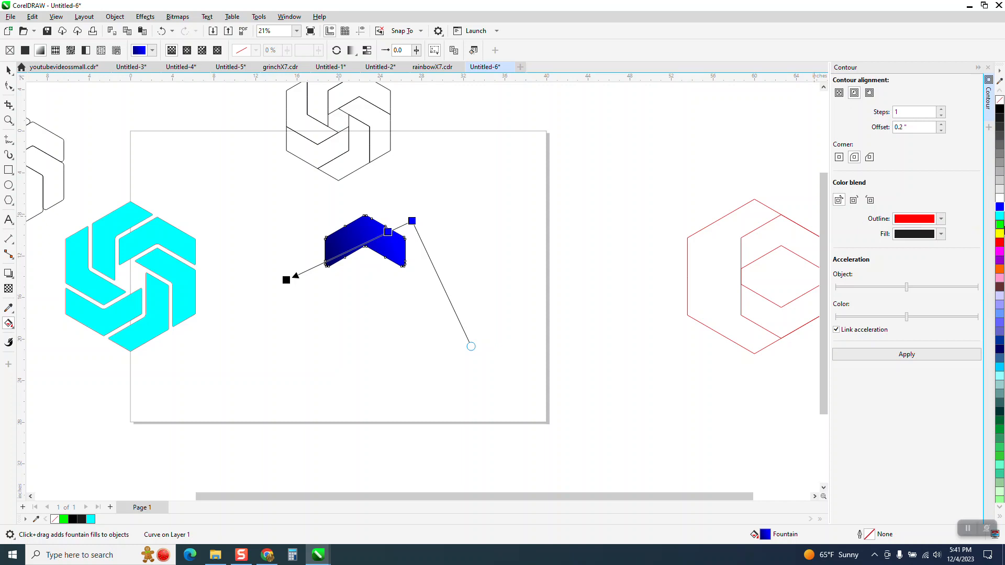
Pull the chevron fountain fill's black end closer to the shape and shift its blue end up and slightly inward
drag(286, 279, 301, 274)
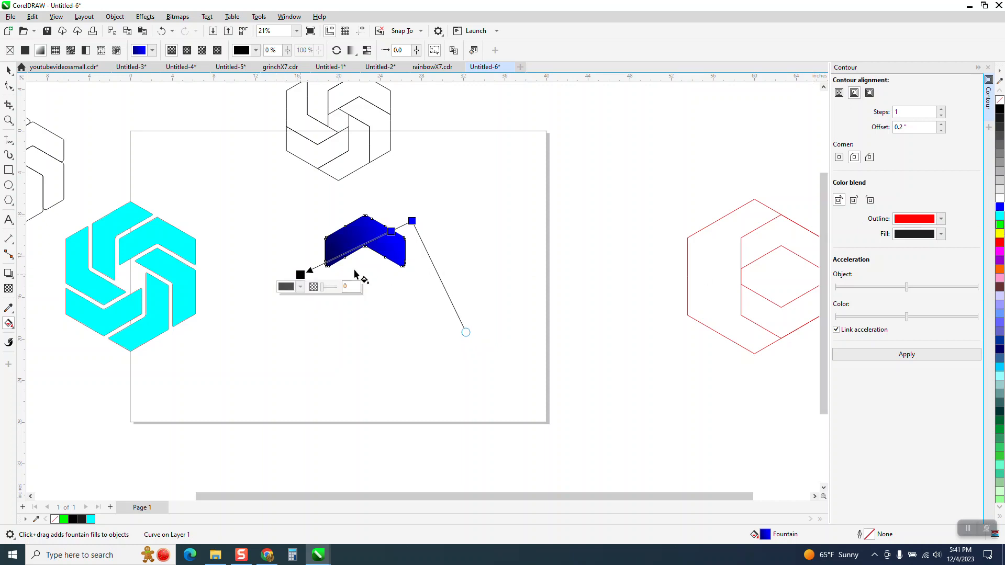
drag(413, 221, 406, 205)
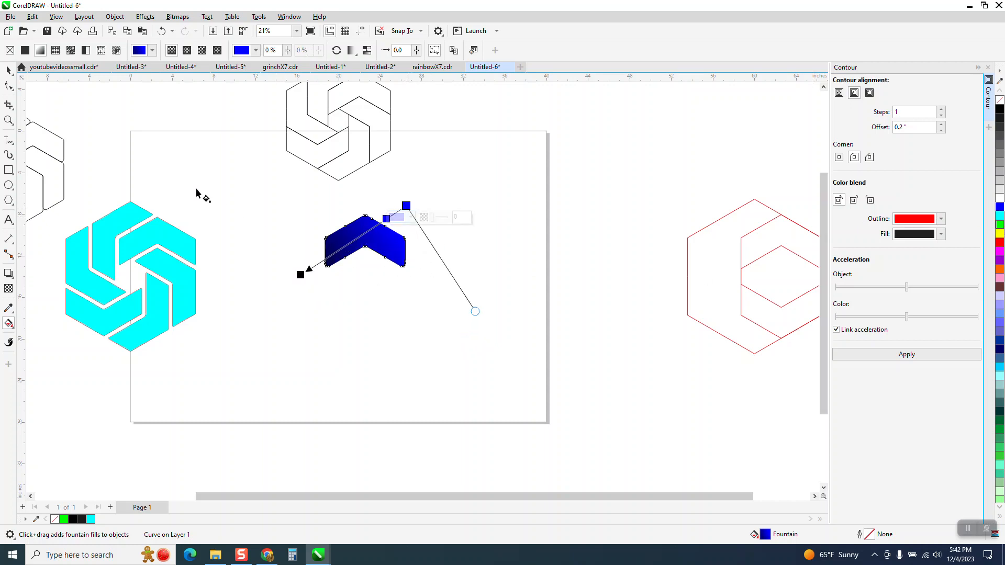
click(9, 70)
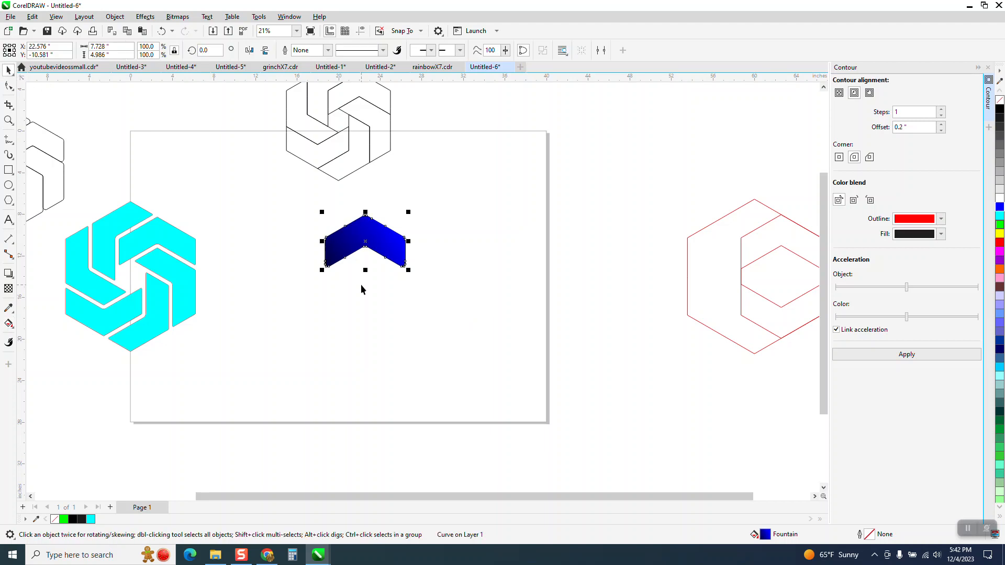
Rotate copies of the gradient chevron in 60° increments about the hexagon's center to build the six-piece logo
click(361, 242)
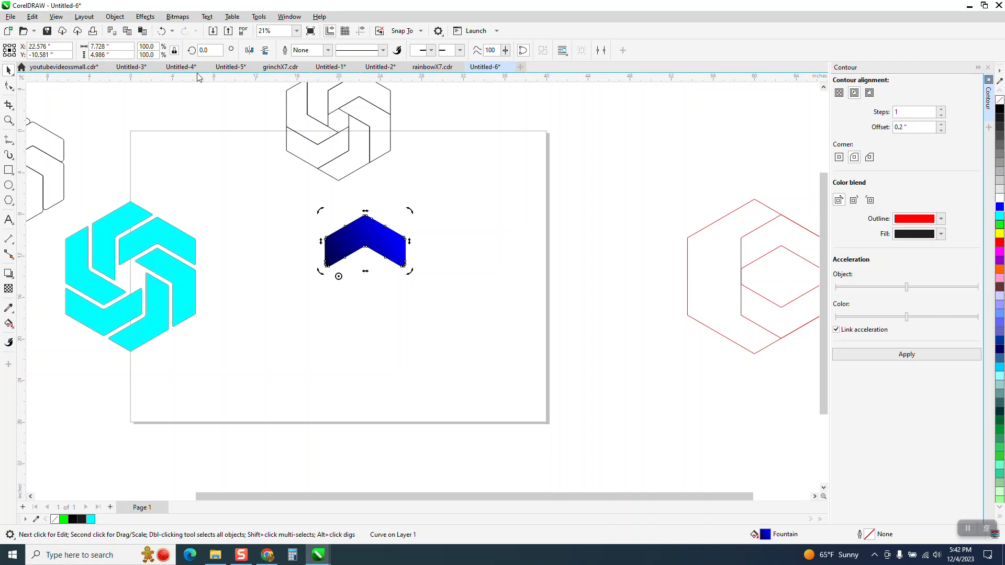
text(60)
key(Return)
key(ctrl+r)
key(ctrl+r)
key(ctrl+r)
key(ctrl+r)
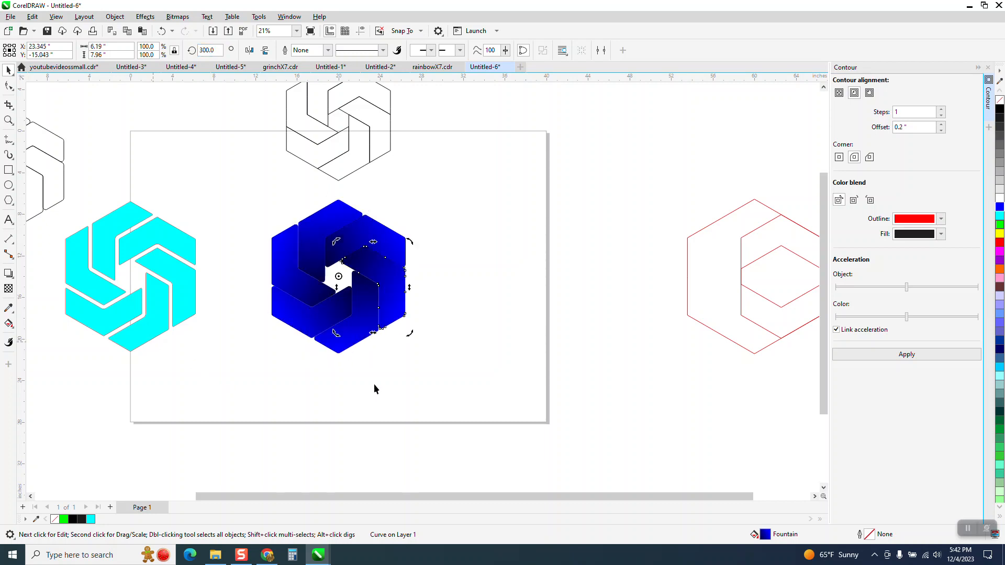
click(400, 381)
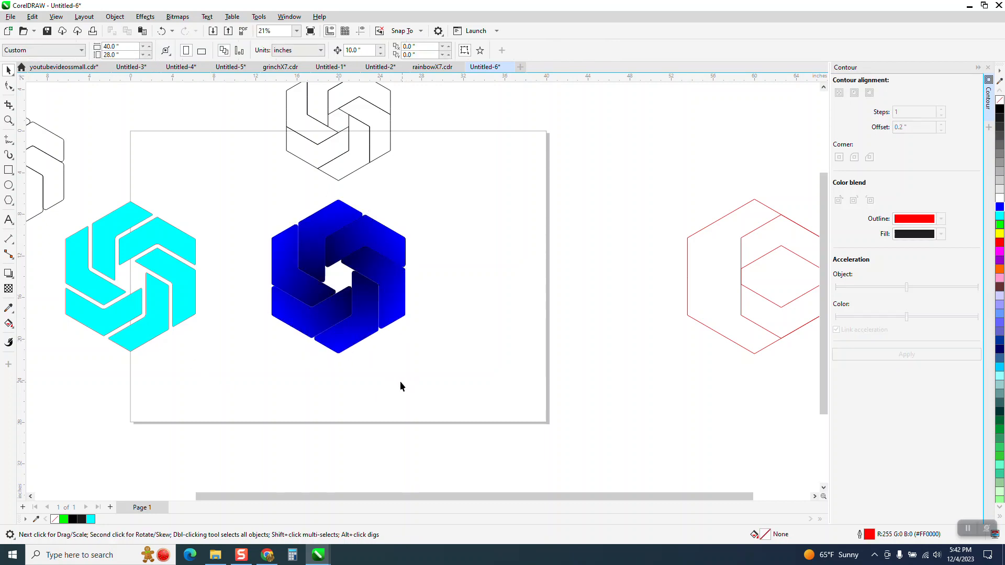
Draw a rectangle about 20 by 16 inches around the blue logo and fill it with black
click(8, 121)
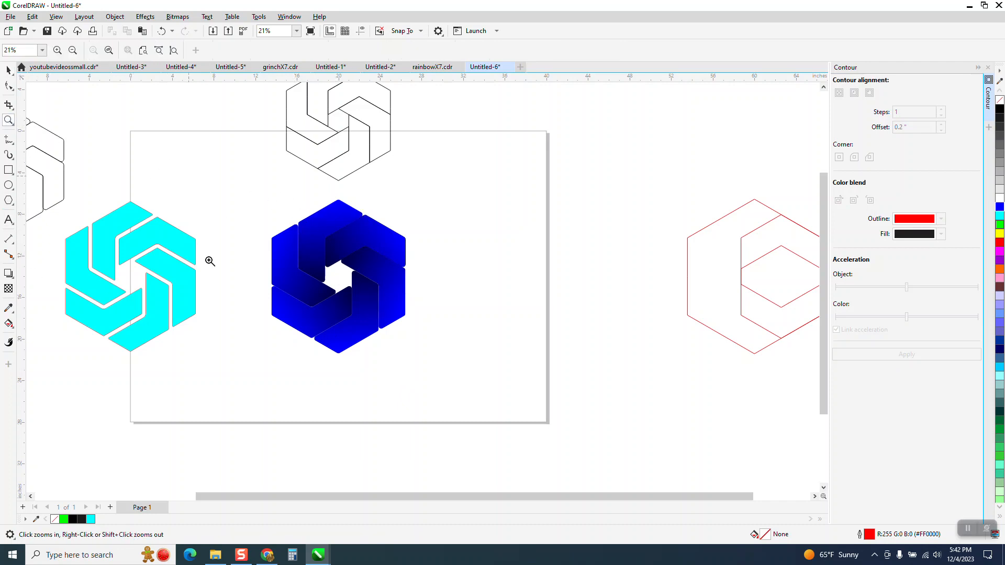
drag(209, 261, 533, 398)
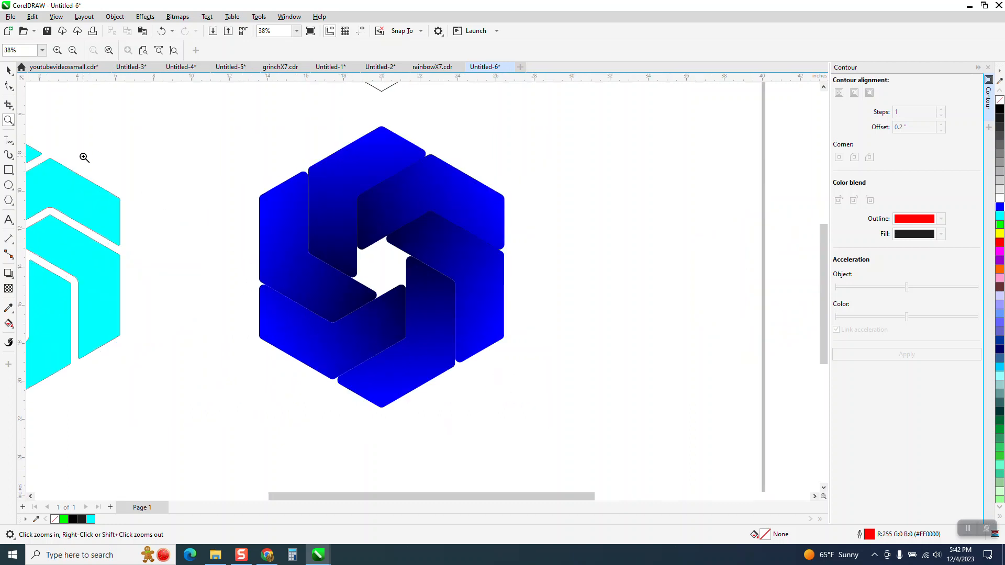
click(8, 170)
drag(222, 111, 602, 417)
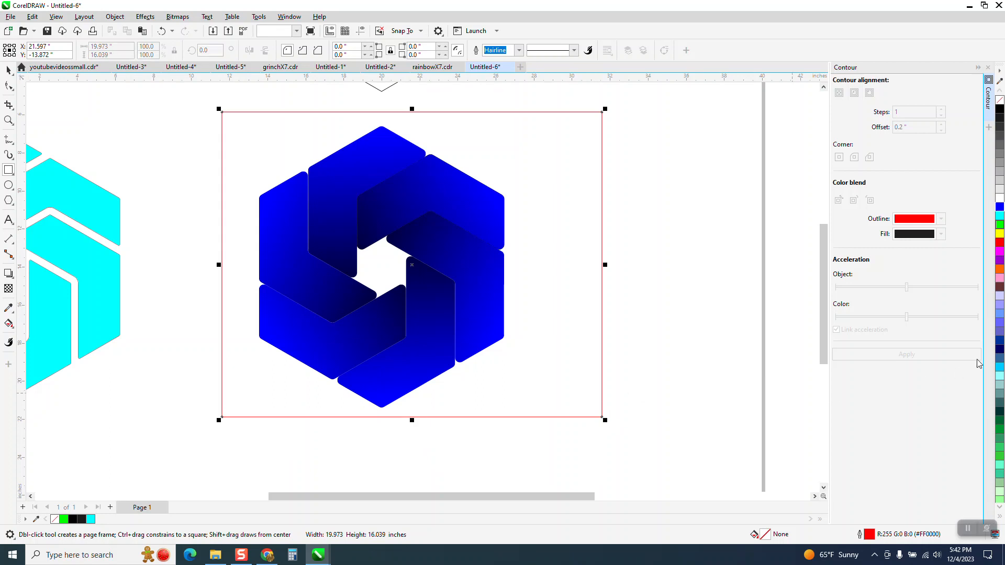
click(999, 109)
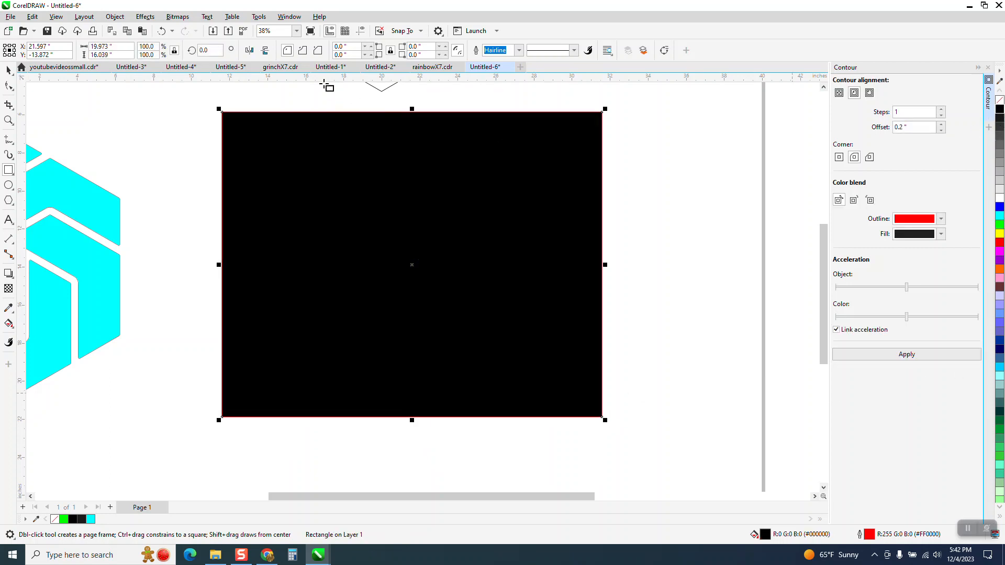
Send the black rectangle to the back of the page, behind the logo pieces
click(116, 17)
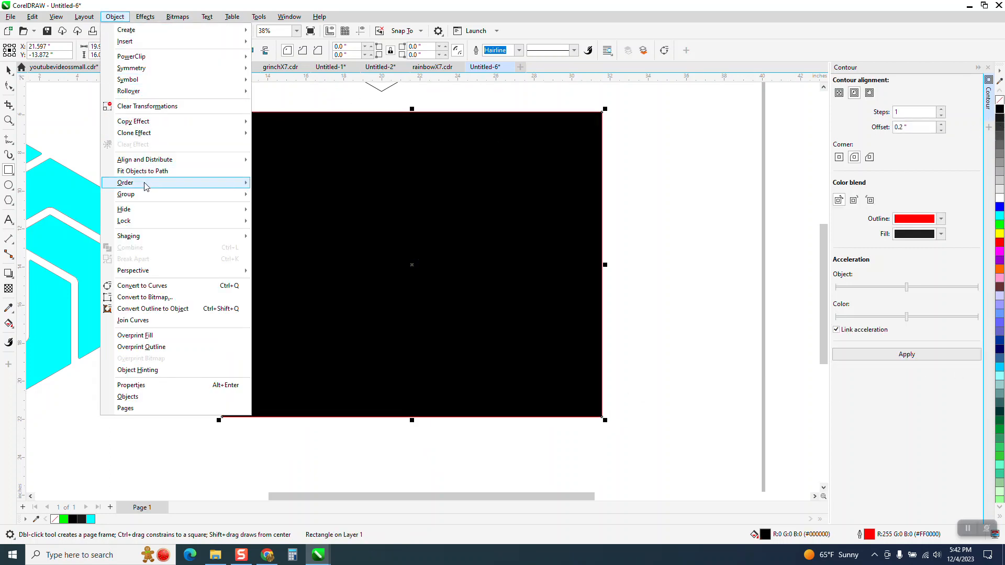
mouse_move(146, 187)
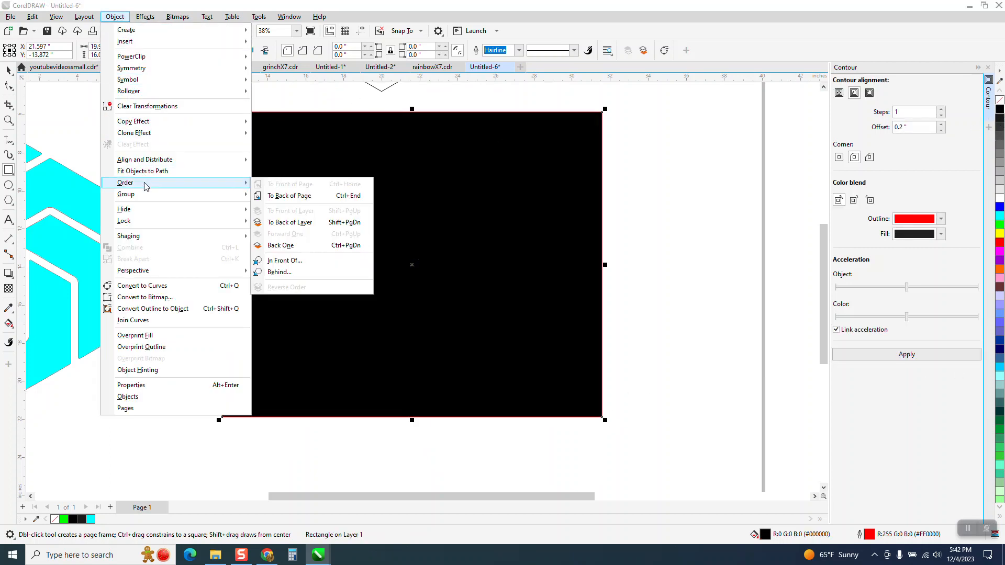
click(303, 197)
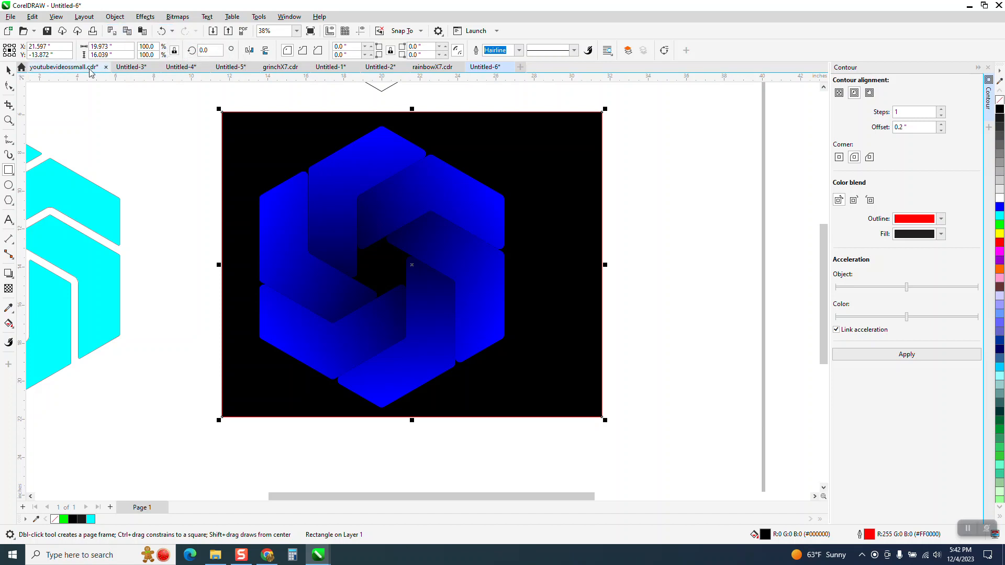
Delete the five other logo pieces, keeping only the original upper-right chevron on the black background
click(9, 70)
click(474, 206)
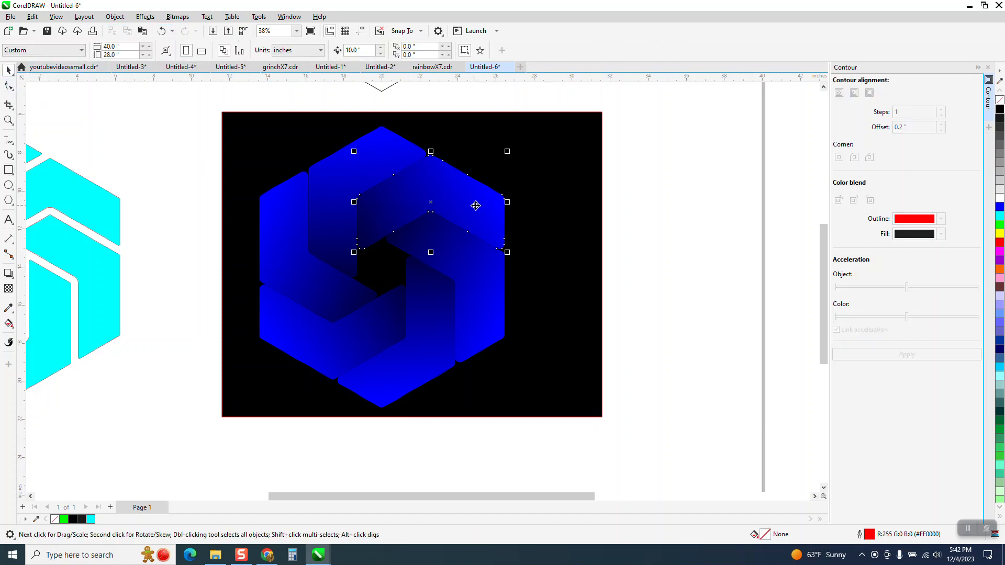
click(387, 167)
key(Delete)
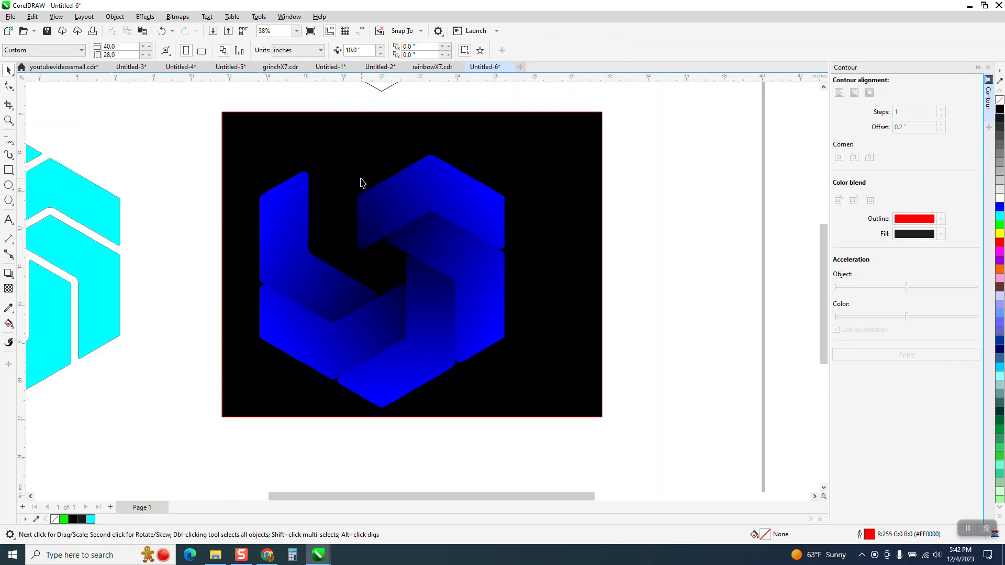
click(294, 225)
key(Delete)
click(321, 336)
key(Delete)
click(410, 366)
key(Delete)
click(499, 270)
key(Delete)
Clone the remaining chevron and rotate the clone 60° about the hexagon's center
click(485, 216)
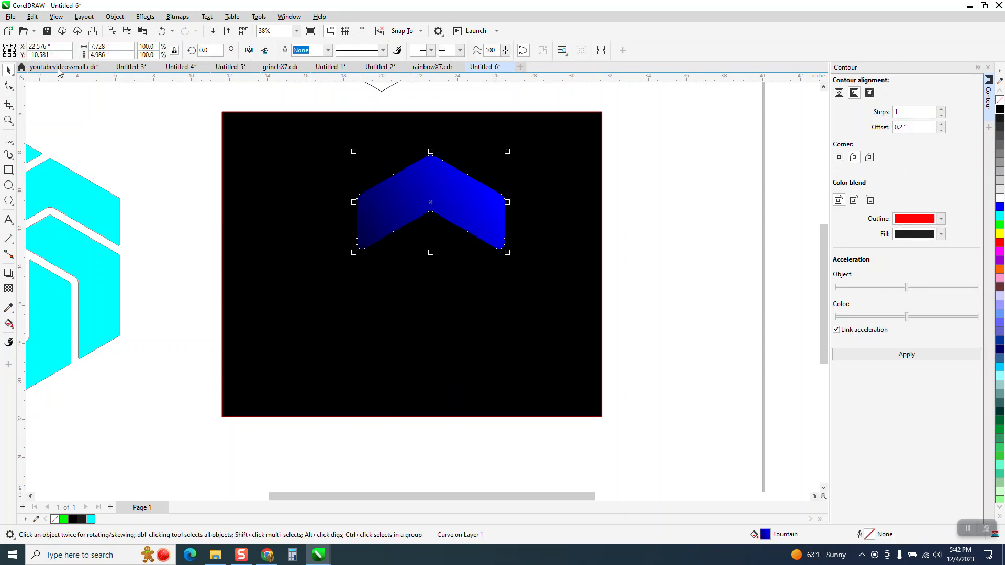
click(32, 17)
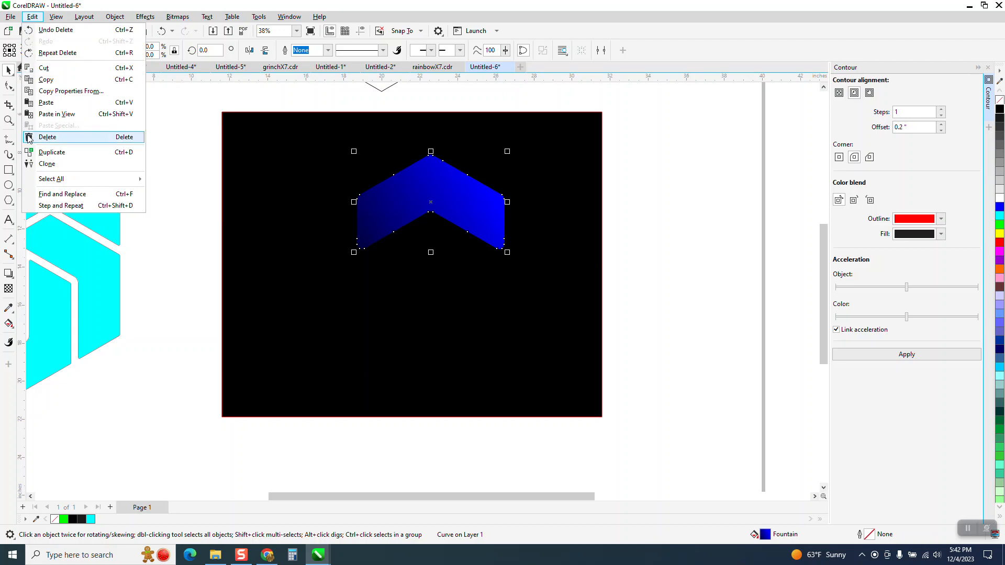
click(46, 164)
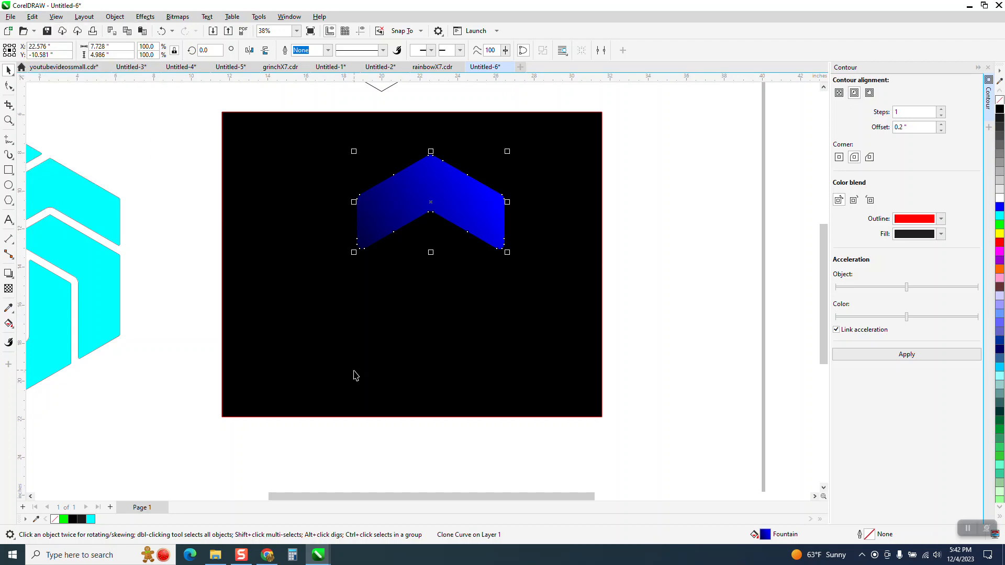
click(426, 209)
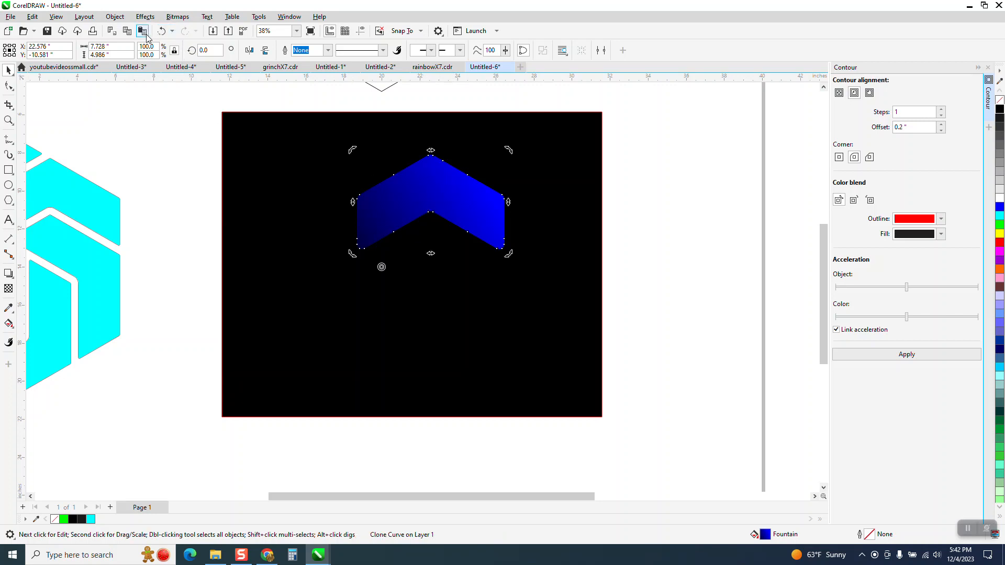
text(60)
key(Return)
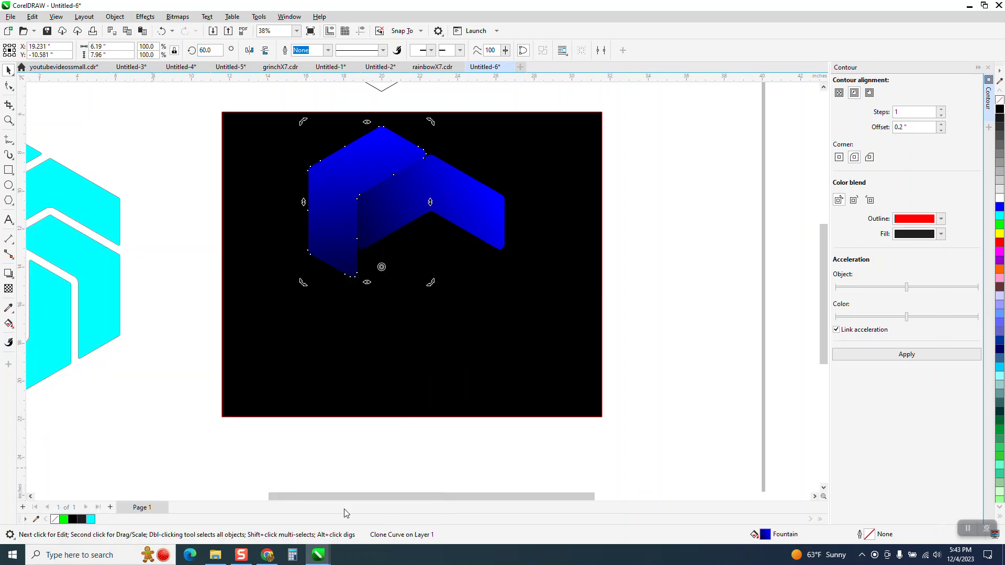
Repeat the rotated duplicate four times to complete the six-piece hexagon with clones
key(ctrl+d)
key(ctrl+d)
key(ctrl+d)
key(ctrl+d)
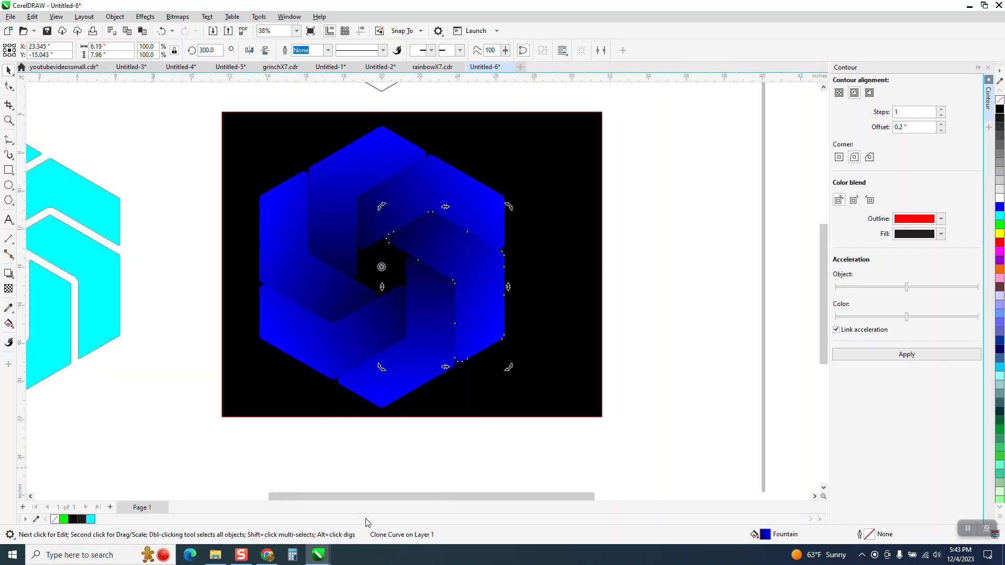
click(643, 232)
Move the black end of the control chevron's fountain fill inward to the chevron's lower-left corner
click(462, 211)
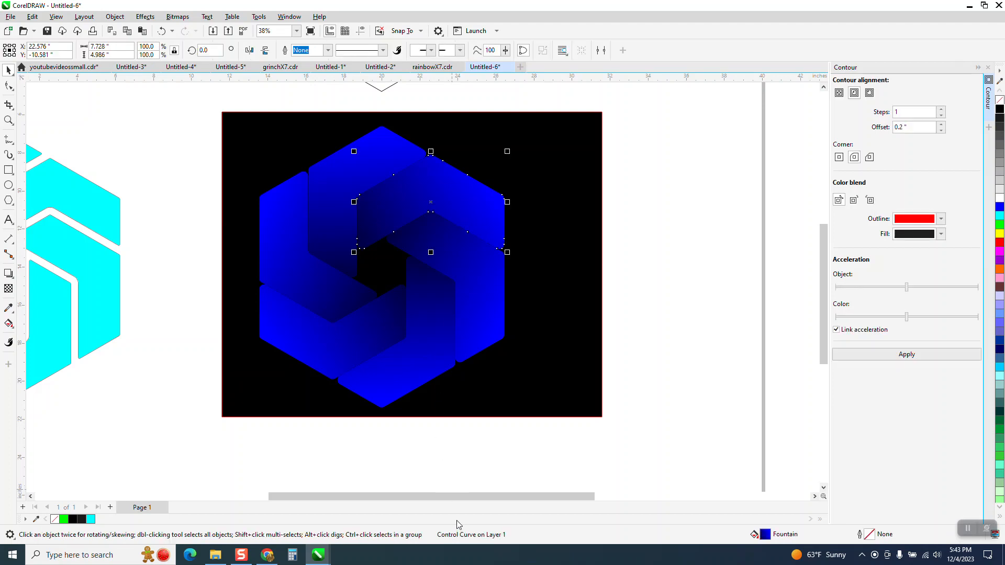
click(12, 328)
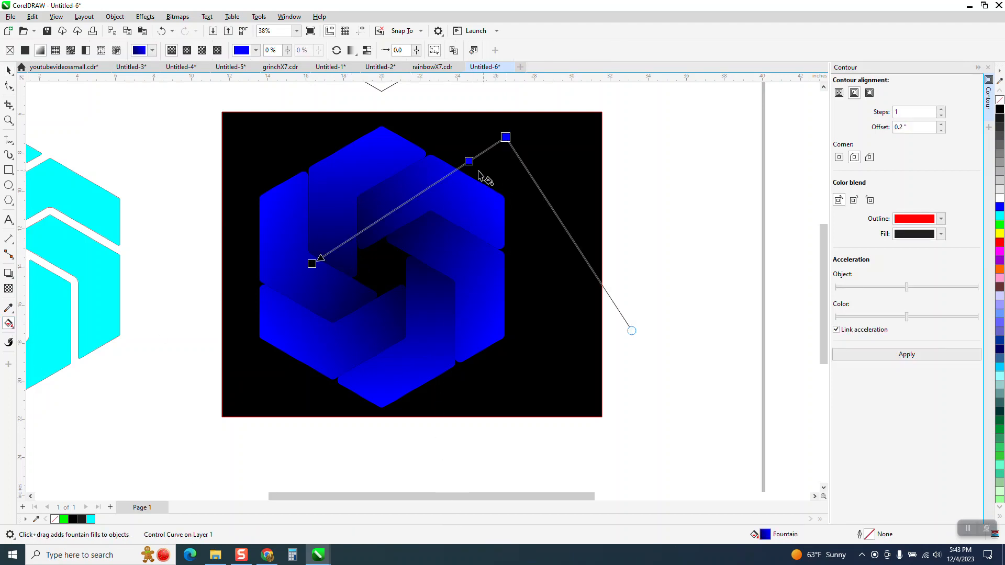
drag(313, 263, 364, 250)
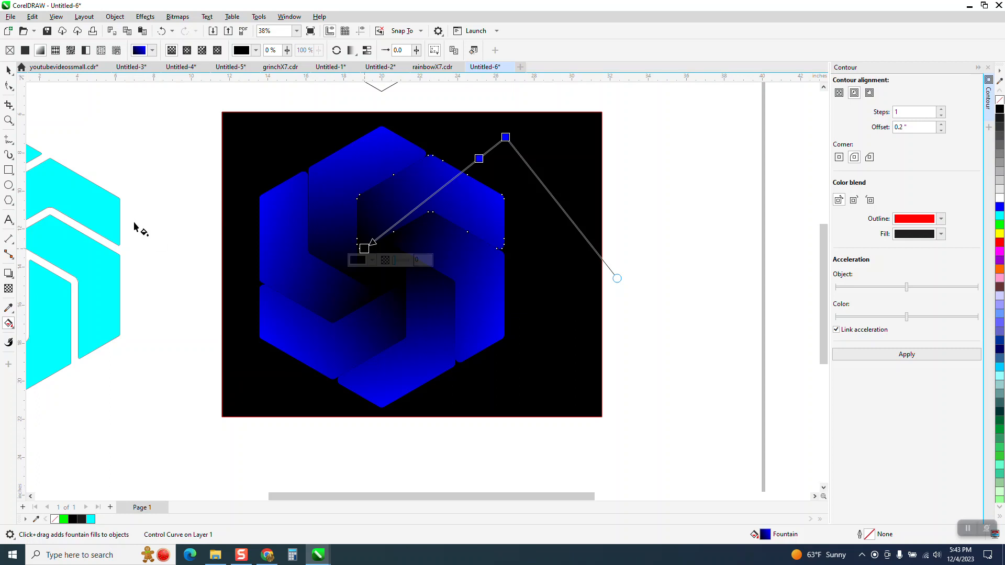
click(8, 69)
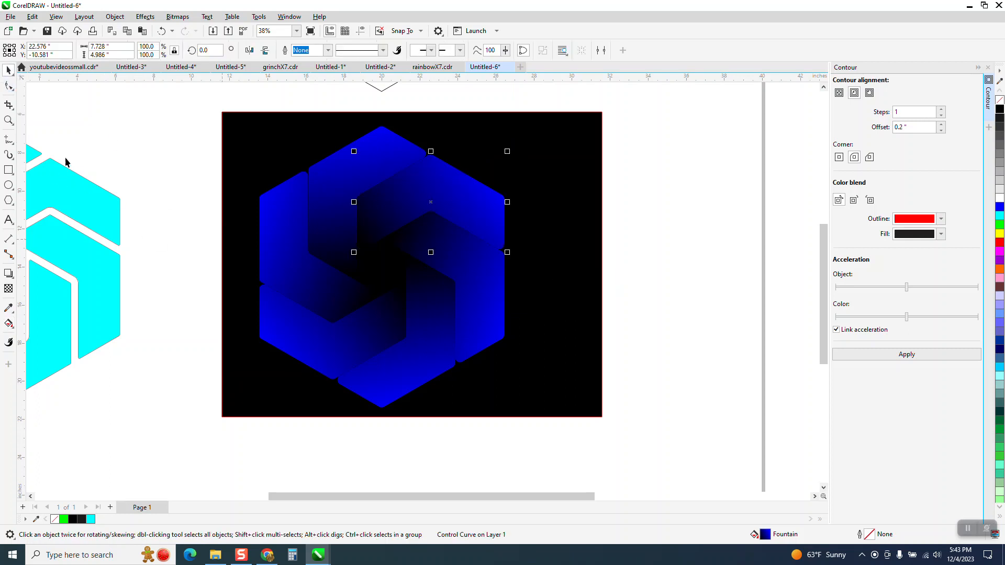
Add a cyan node to the control chevron's fountain fill and move it toward the black end, to 79%
click(8, 124)
drag(252, 149, 580, 414)
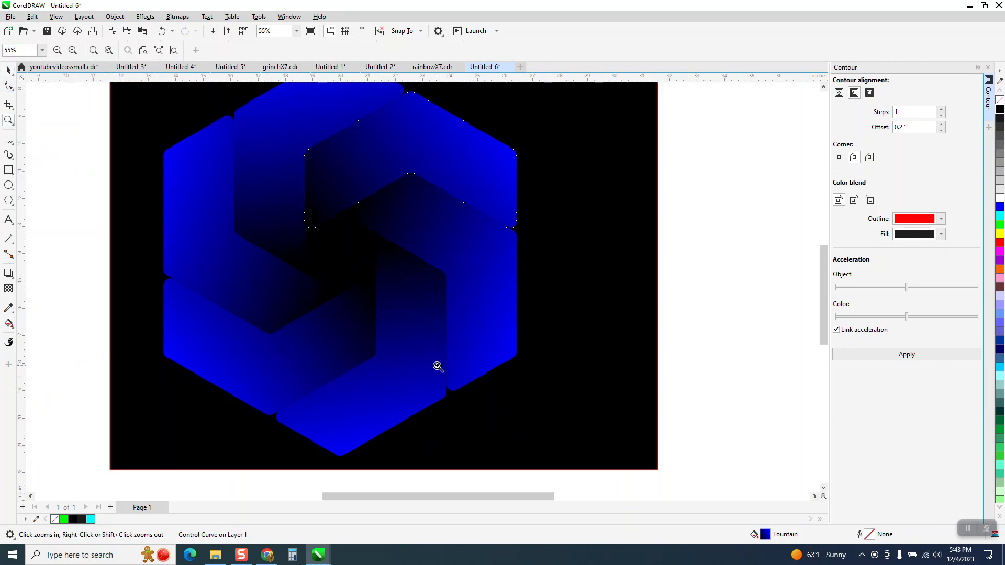
click(8, 71)
key(Escape)
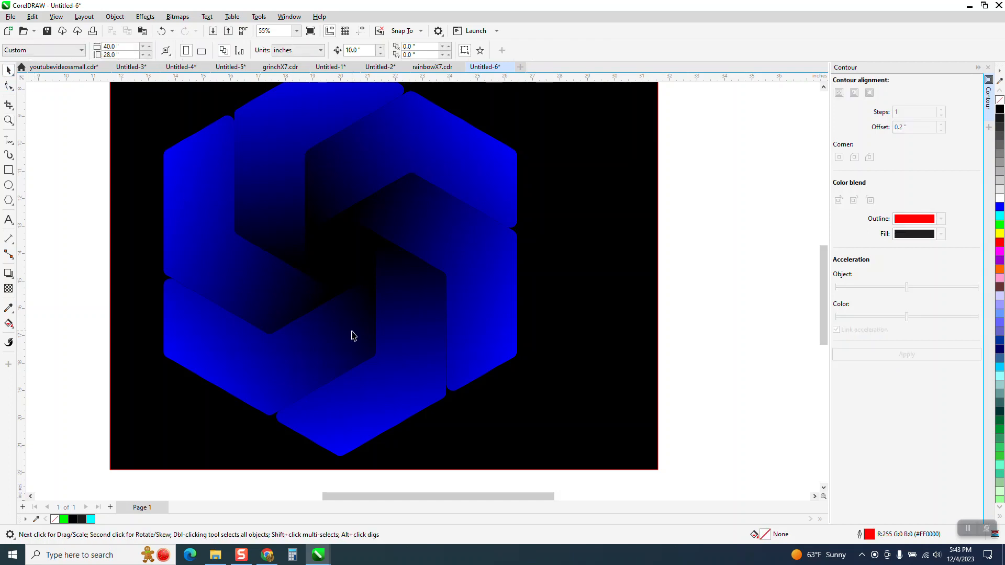
click(8, 323)
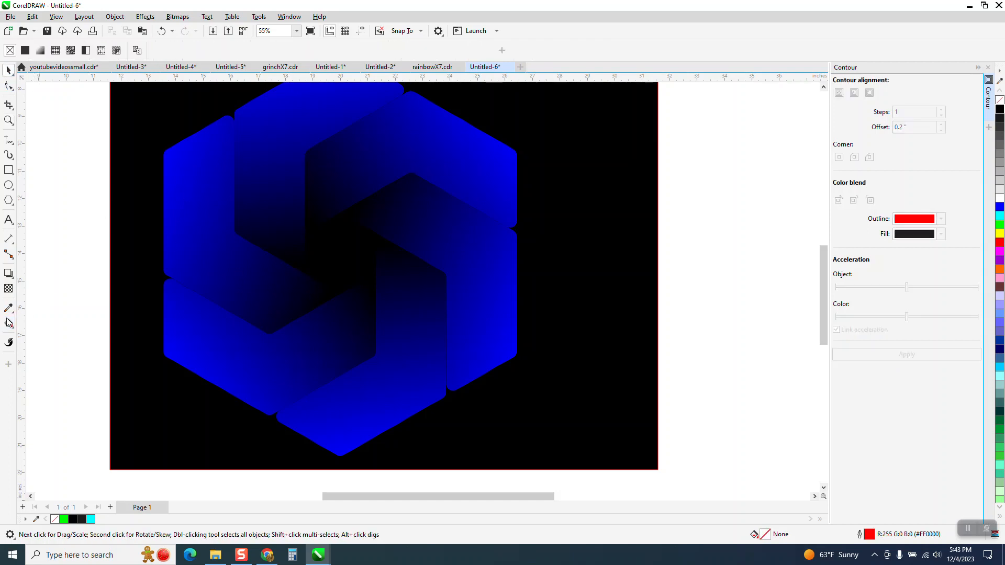
click(392, 194)
drag(999, 215, 454, 118)
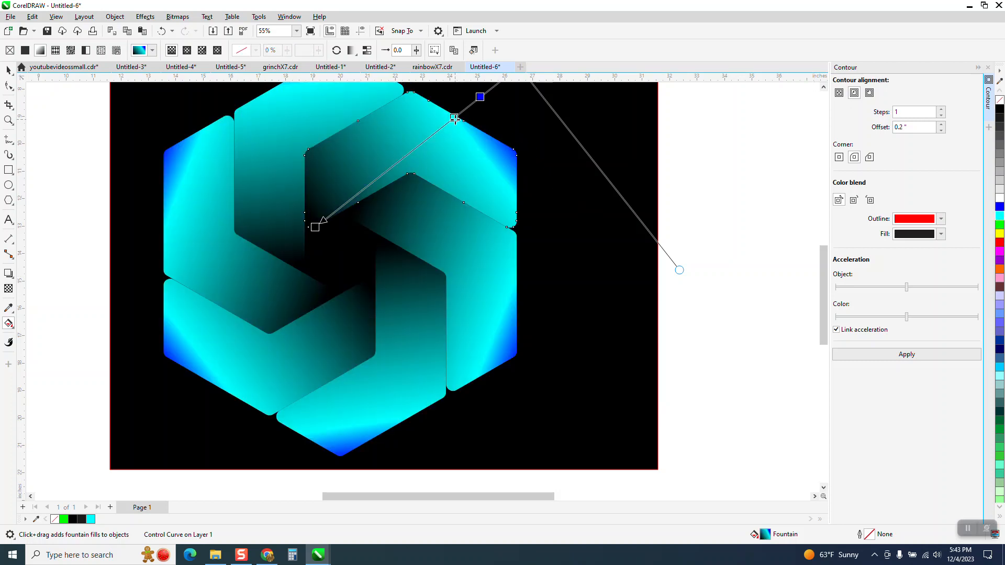
click(454, 118)
drag(454, 118, 358, 193)
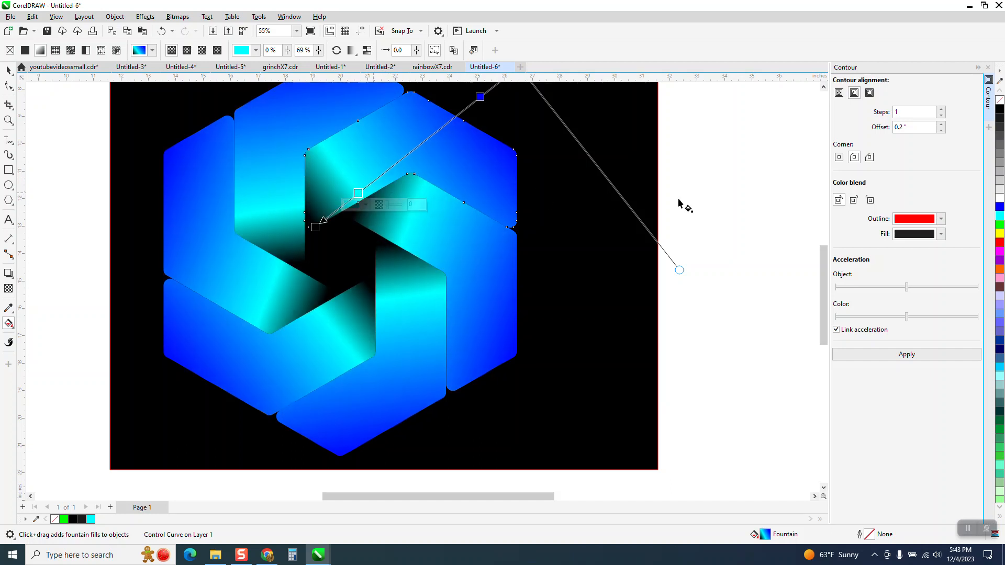
Add a blue node and another cyan node to the control chevron's fountain fill, between the first cyan node and the blue end
drag(825, 215, 467, 183)
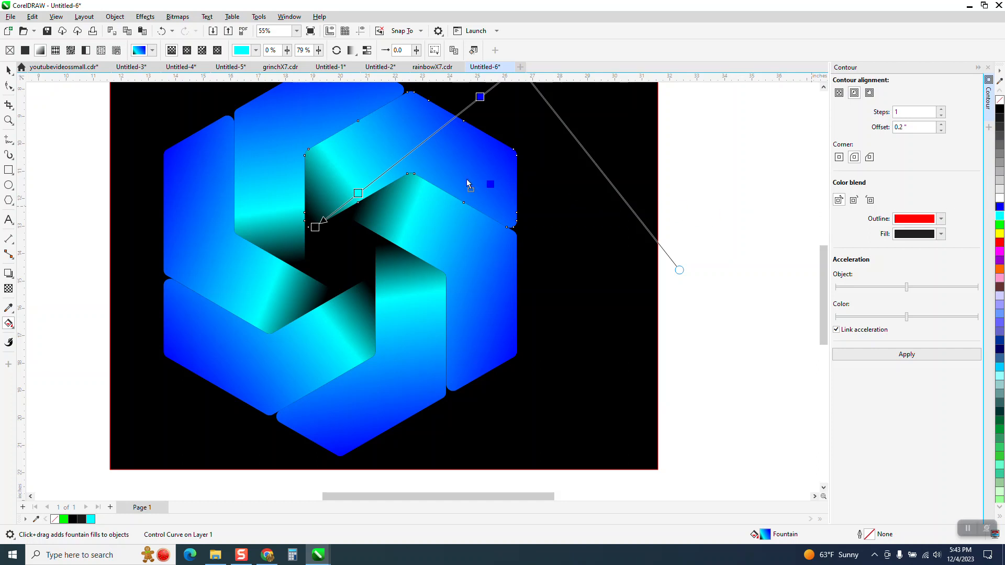
drag(394, 161, 396, 163)
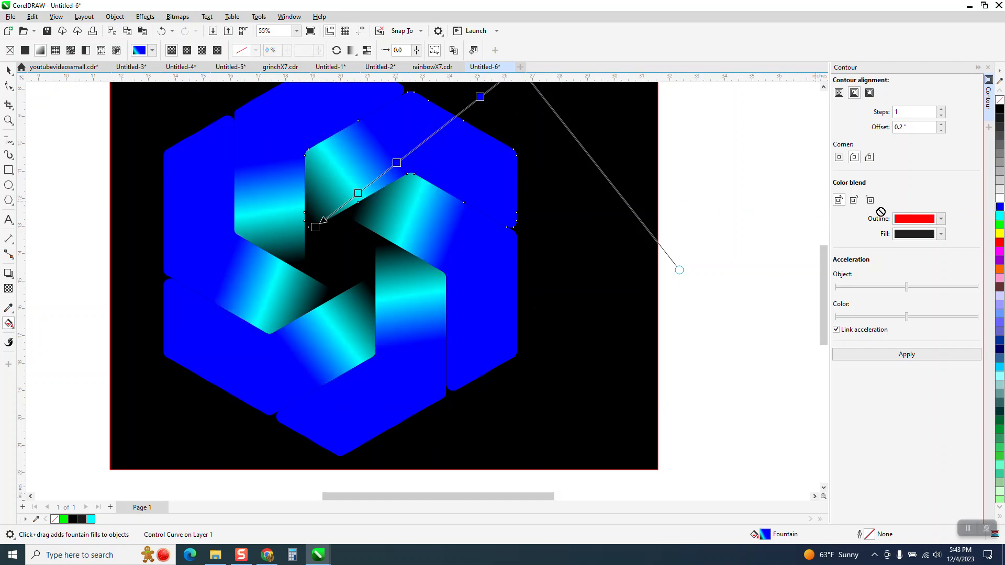
drag(1000, 219, 494, 179)
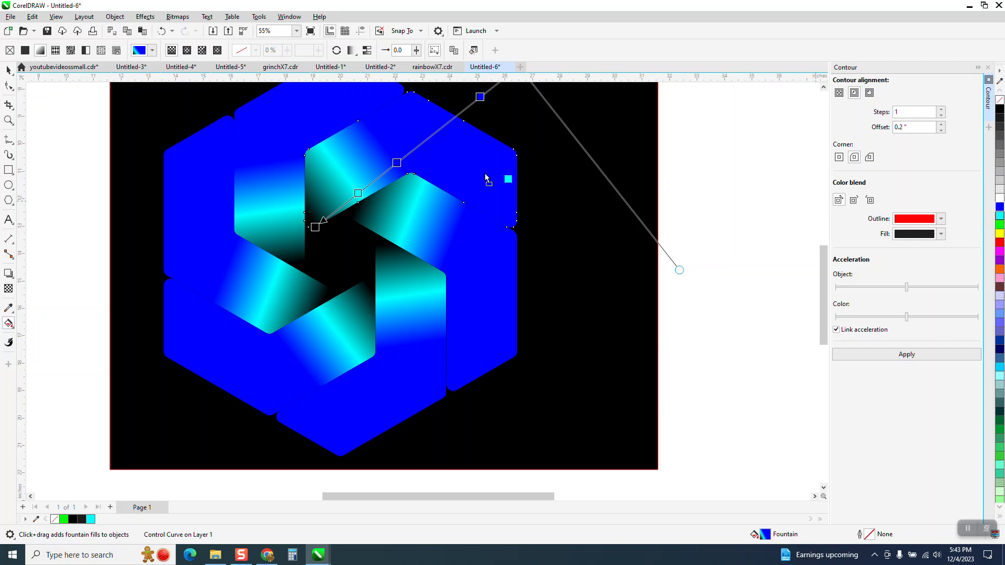
drag(427, 143, 425, 141)
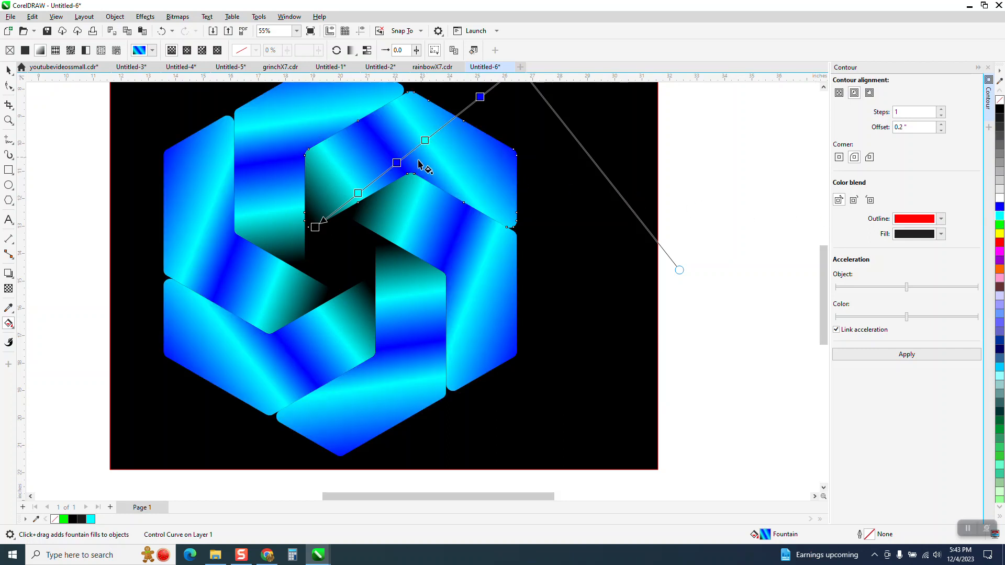
scroll(479, 267, down, 1)
click(8, 70)
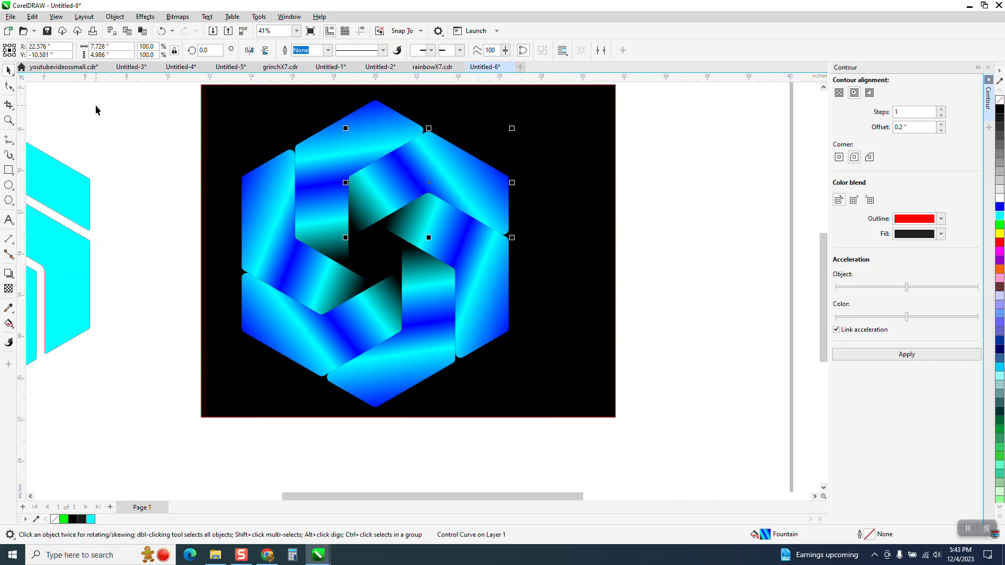
click(123, 144)
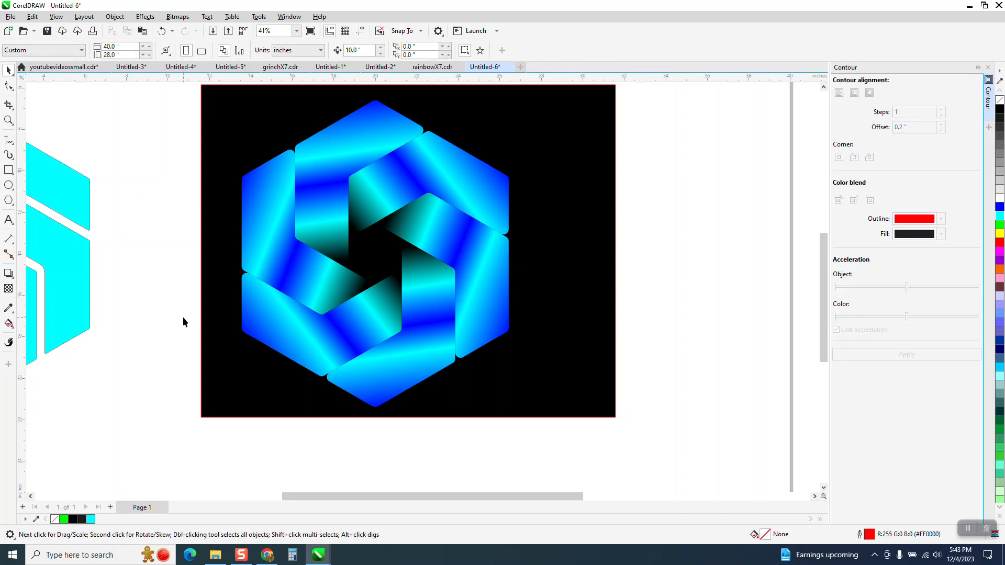